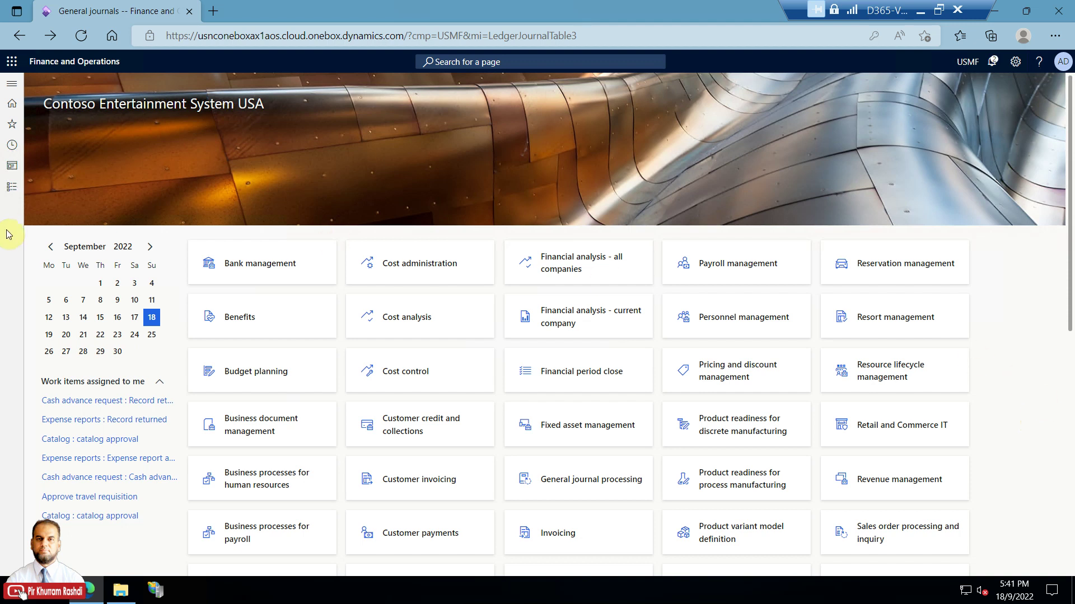
- Open General ledger's General journals, filter Show to Posted, and select journal 00620
{"action": "left_click", "coordinate": [13, 186]}
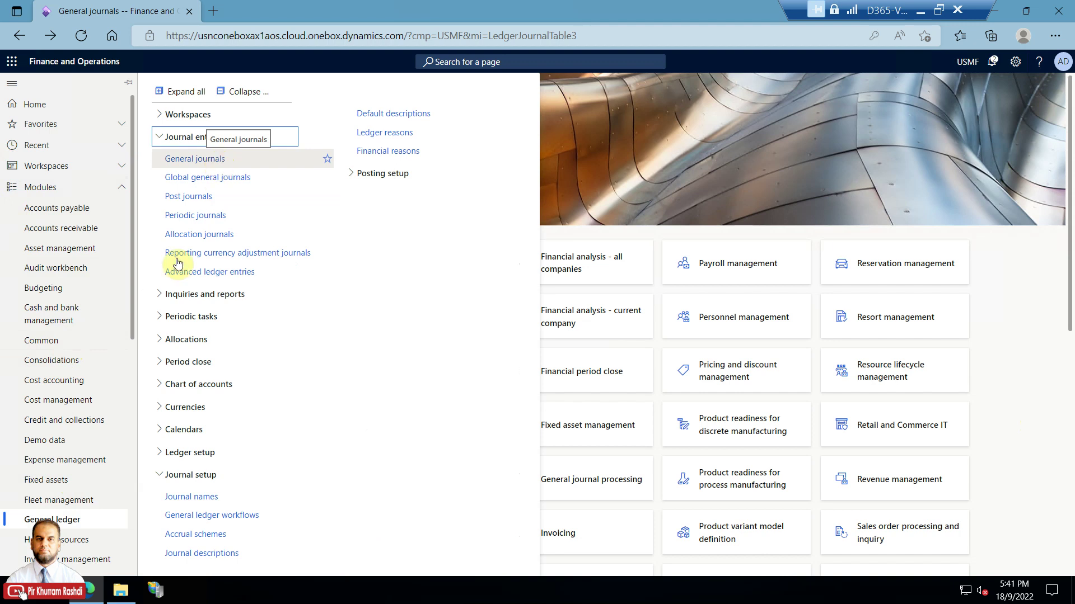
{"action": "left_click", "coordinate": [194, 158]}
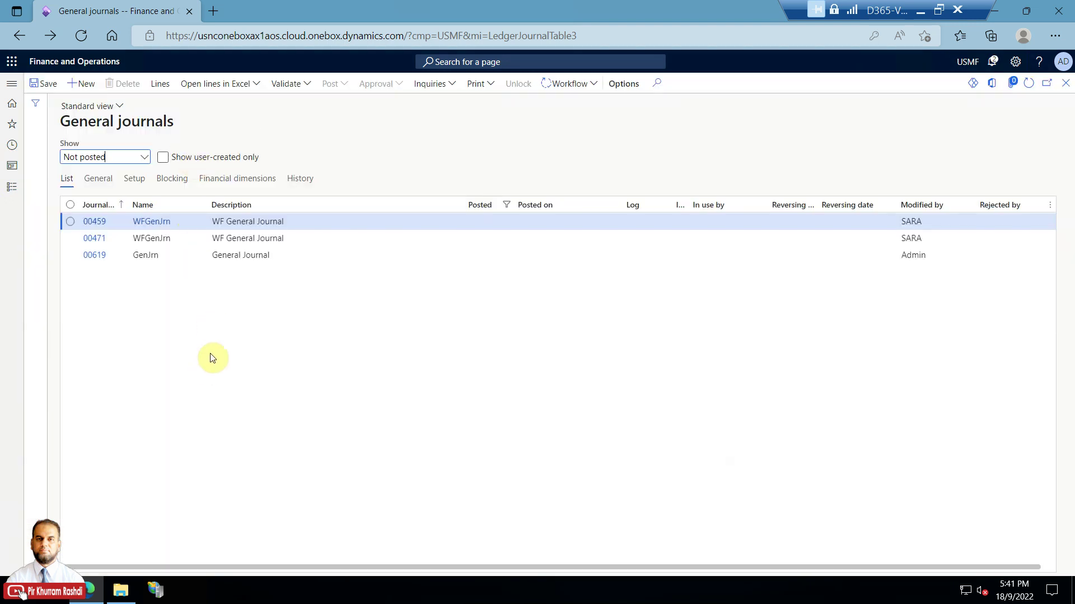
{"action": "left_click", "coordinate": [144, 157]}
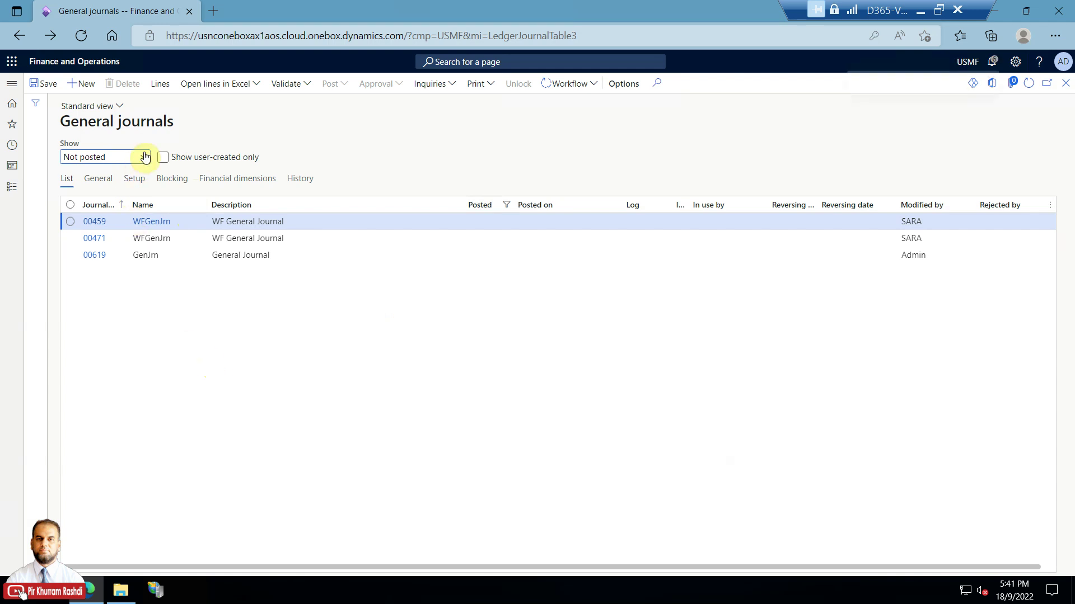
{"action": "left_click", "coordinate": [75, 202]}
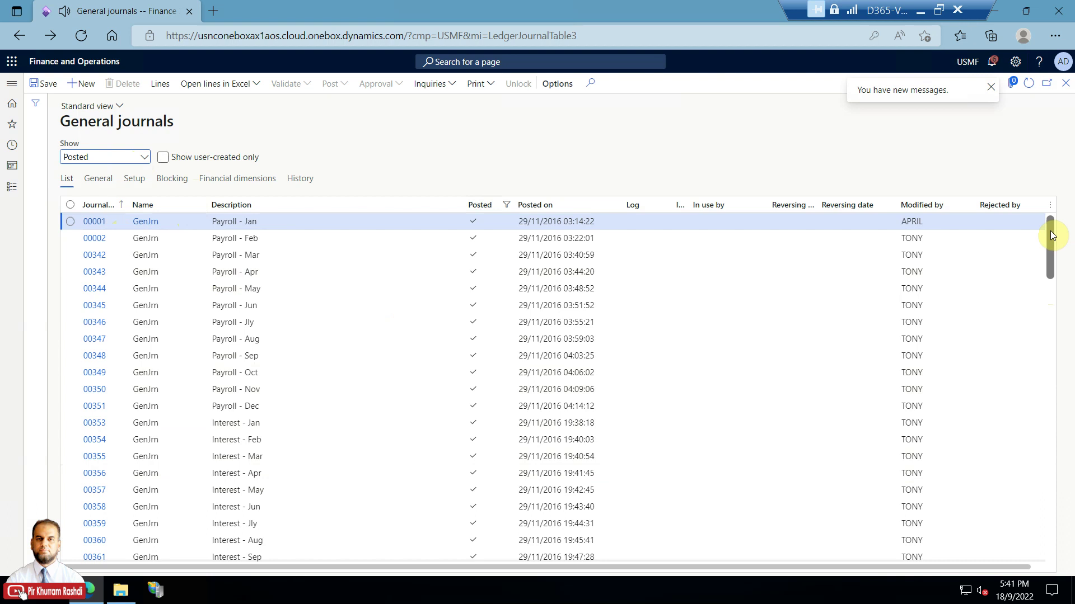
{"action": "scroll", "coordinate": [1052, 525], "scroll_direction": "down", "scroll_amount": 1}
{"action": "scroll", "coordinate": [1052, 525], "scroll_direction": "down", "scroll_amount": 10}
{"action": "scroll", "coordinate": [1053, 525], "scroll_direction": "down", "scroll_amount": 10}
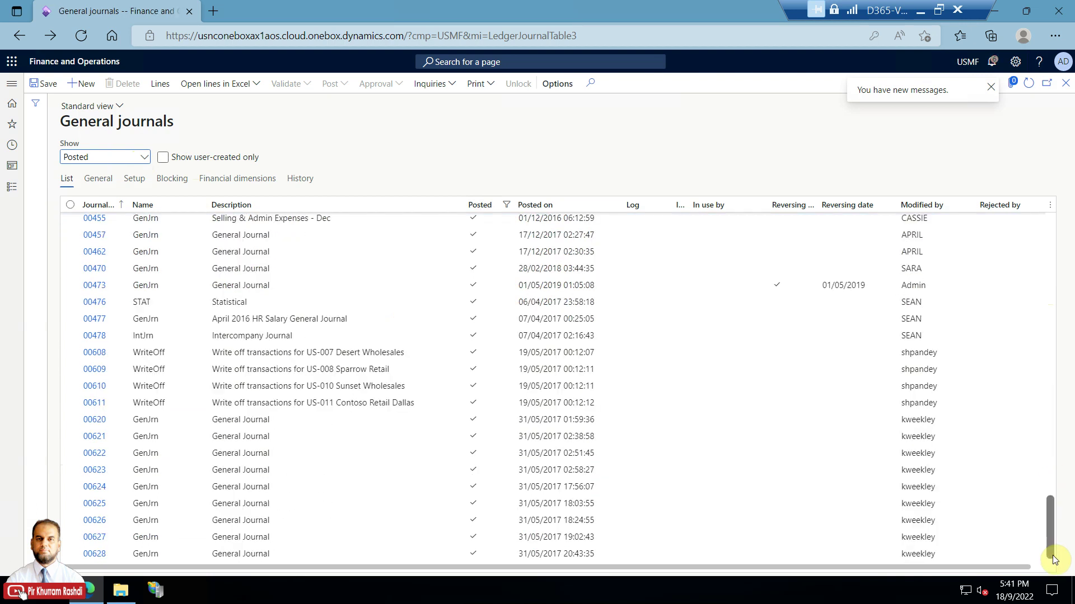
{"action": "left_click", "coordinate": [270, 420]}
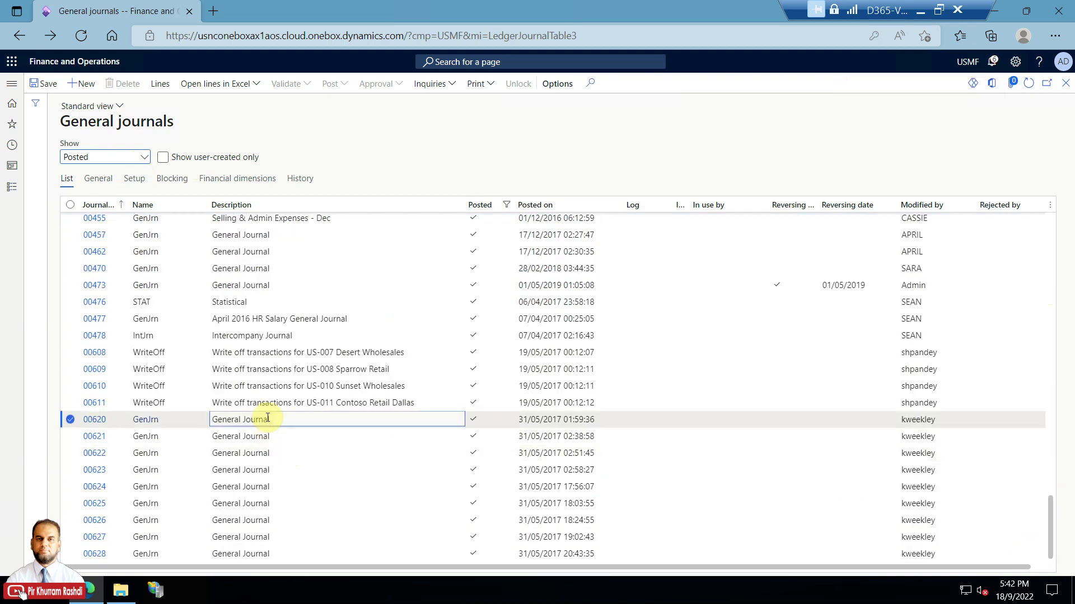
- Export all three lines of journal 00620 to Excel as Journal lines and download the workbook
{"action": "left_click", "coordinate": [160, 83]}
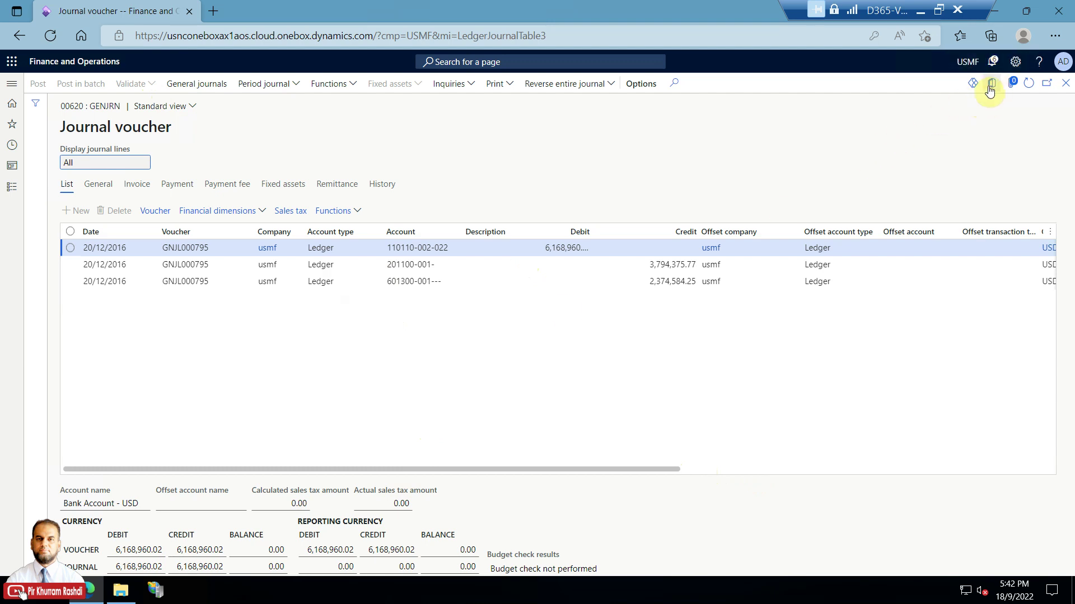
{"action": "left_click", "coordinate": [69, 231]}
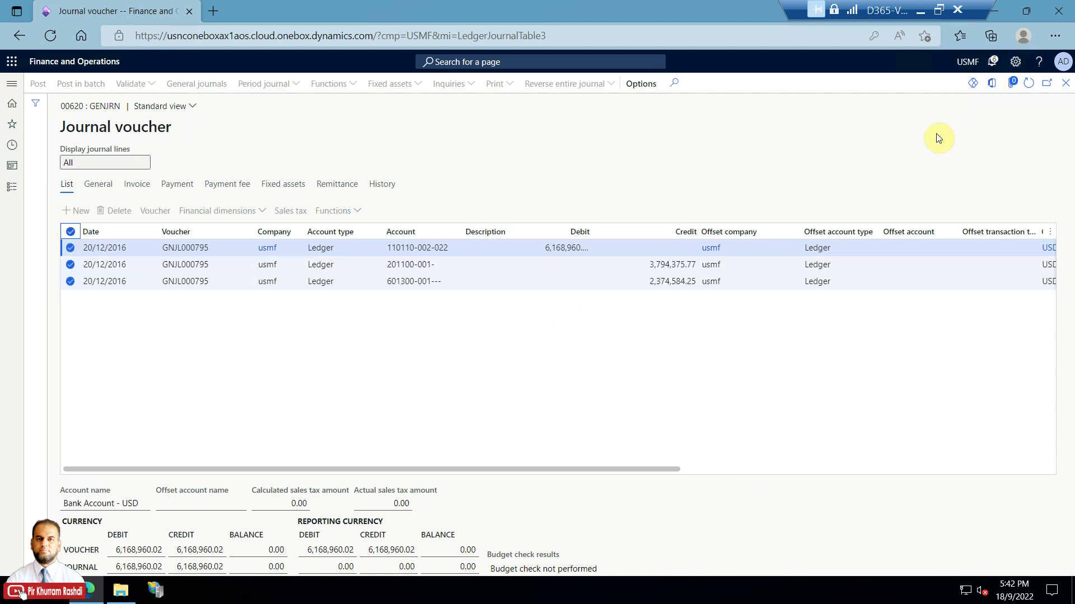
{"action": "left_click", "coordinate": [993, 88]}
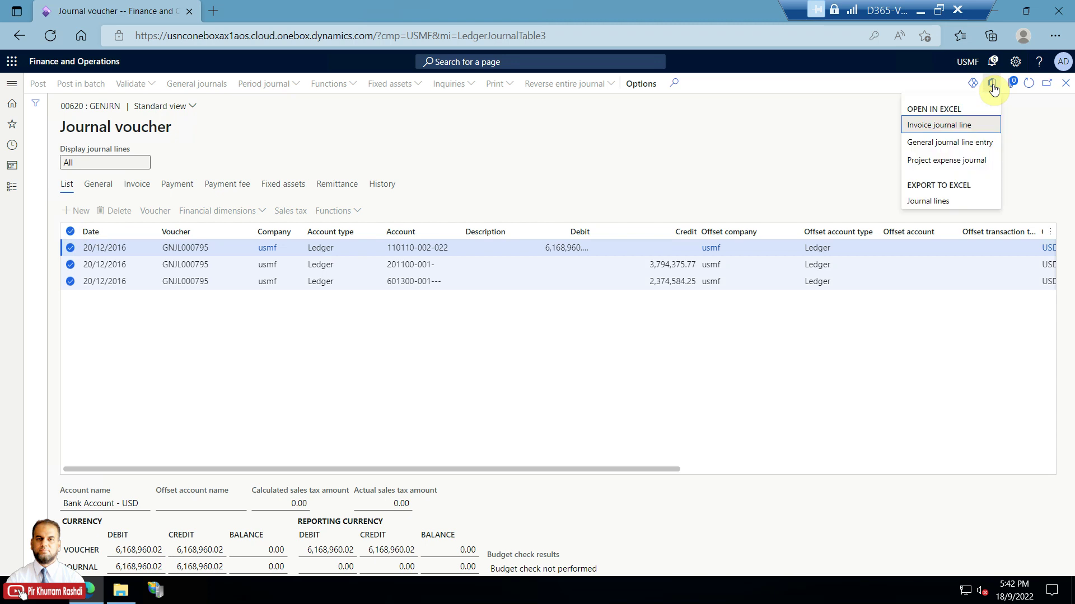
{"action": "left_click", "coordinate": [941, 202]}
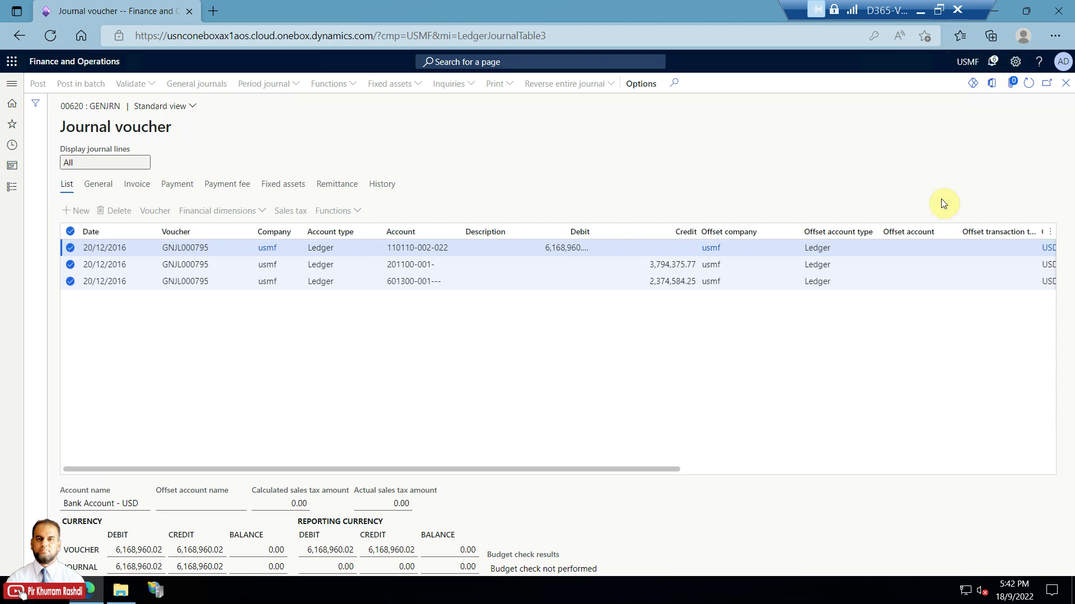
{"action": "left_click", "coordinate": [917, 125]}
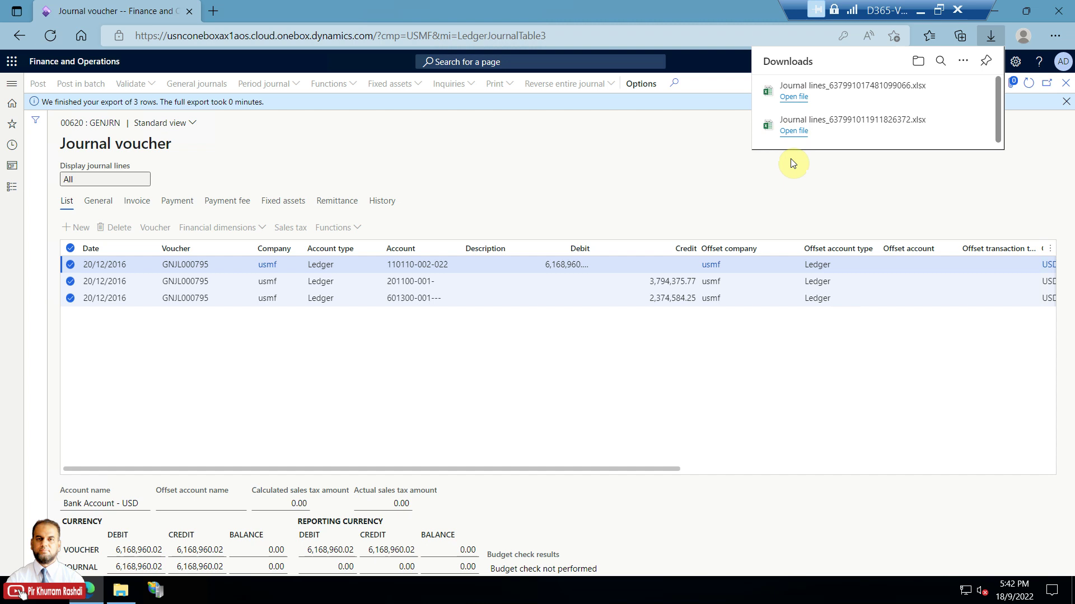
{"action": "mouse_move", "coordinate": [849, 91]}
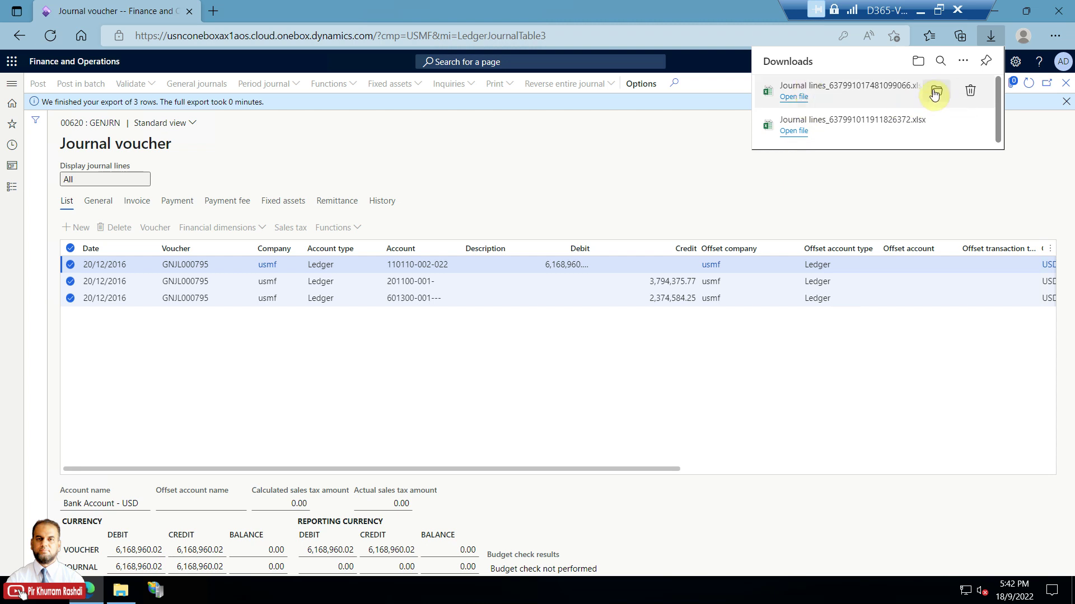
- Open the downloaded journal lines workbook in Excel and enable editing
{"action": "left_click", "coordinate": [936, 90]}
{"action": "double_click", "coordinate": [289, 197]}
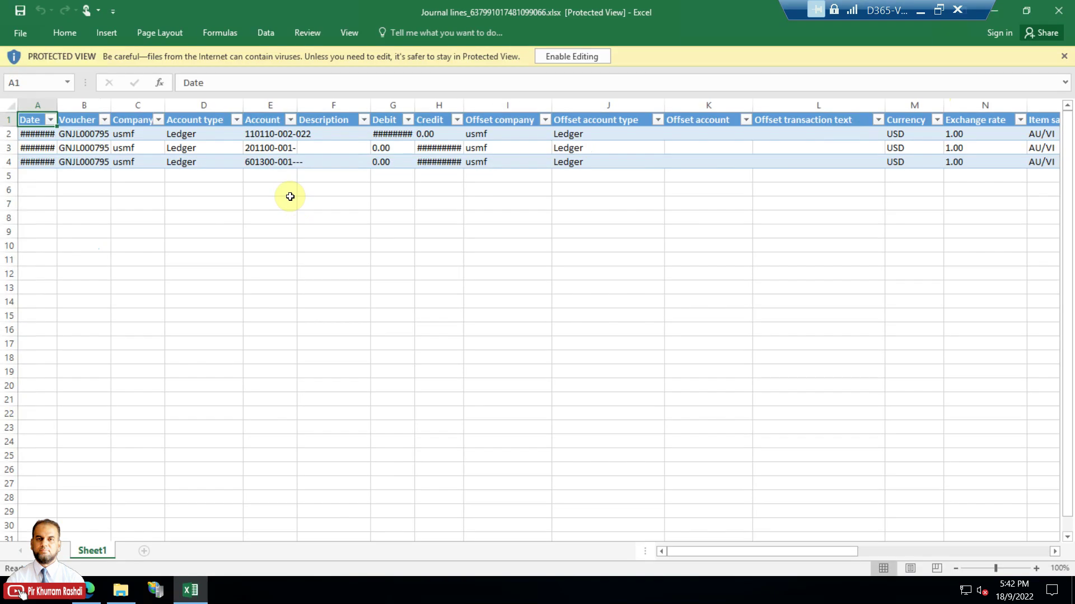
{"action": "left_click", "coordinate": [571, 57]}
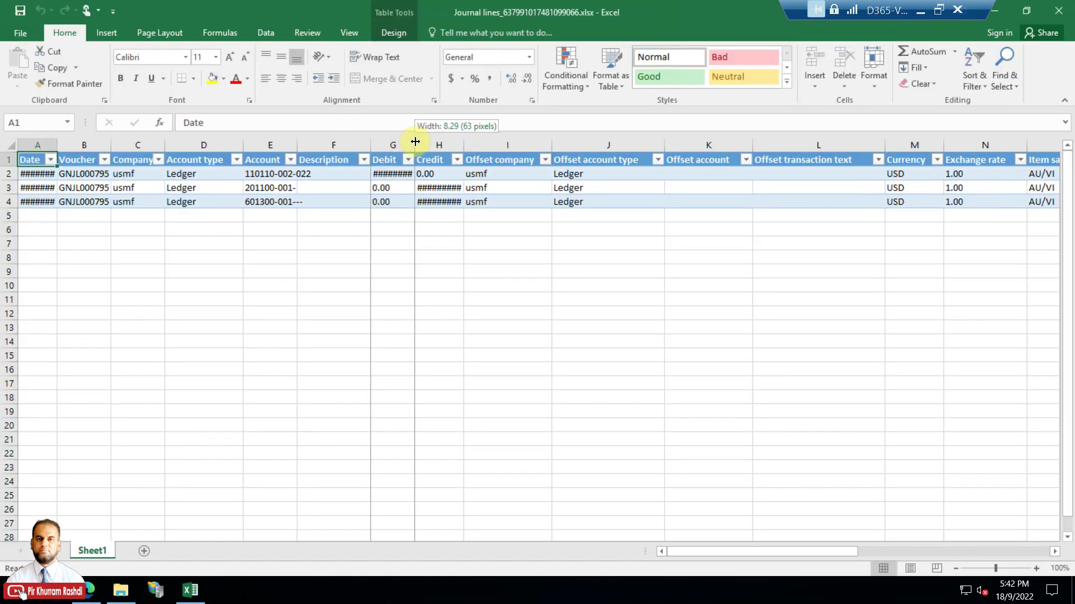
- Widen the Debit, Credit, Date and Account columns so their values show in full
{"action": "double_click", "coordinate": [432, 140]}
{"action": "double_click", "coordinate": [480, 144]}
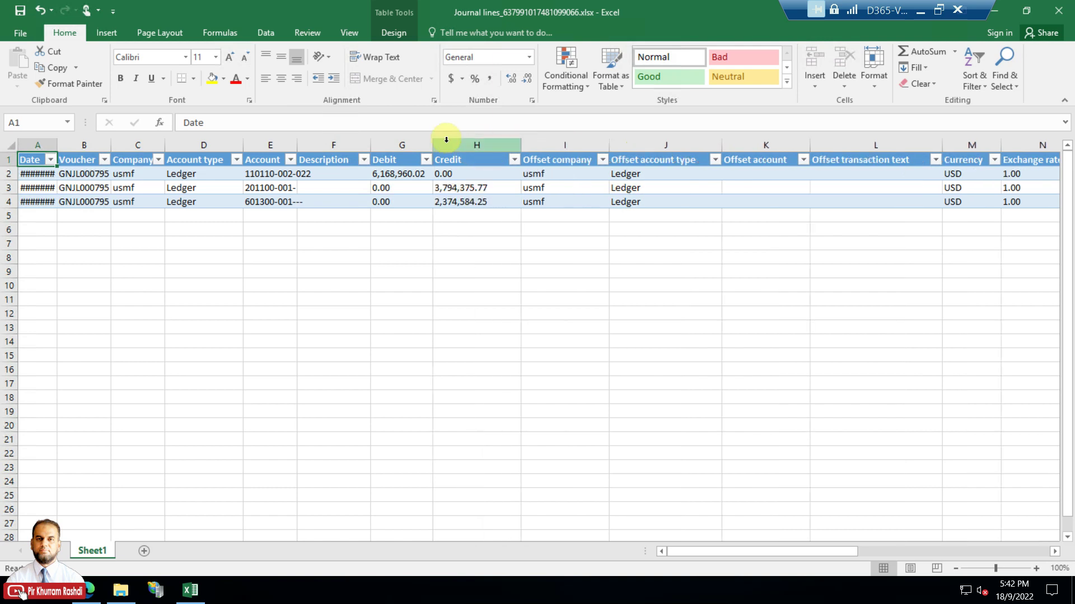
{"action": "left_click_drag", "start_coordinate": [439, 143], "coordinate": [448, 142]}
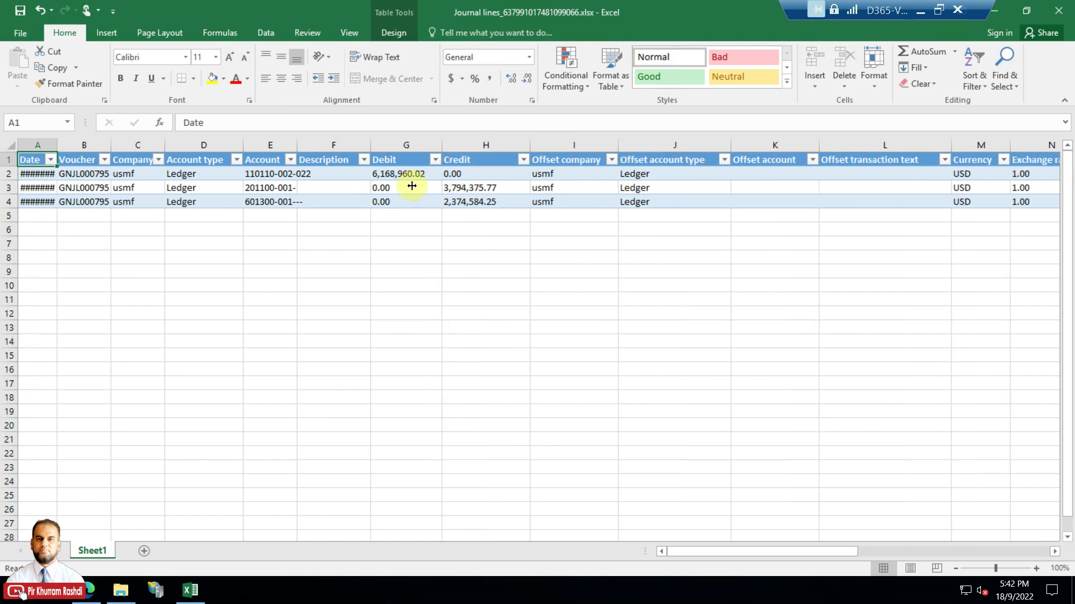
{"action": "double_click", "coordinate": [59, 145]}
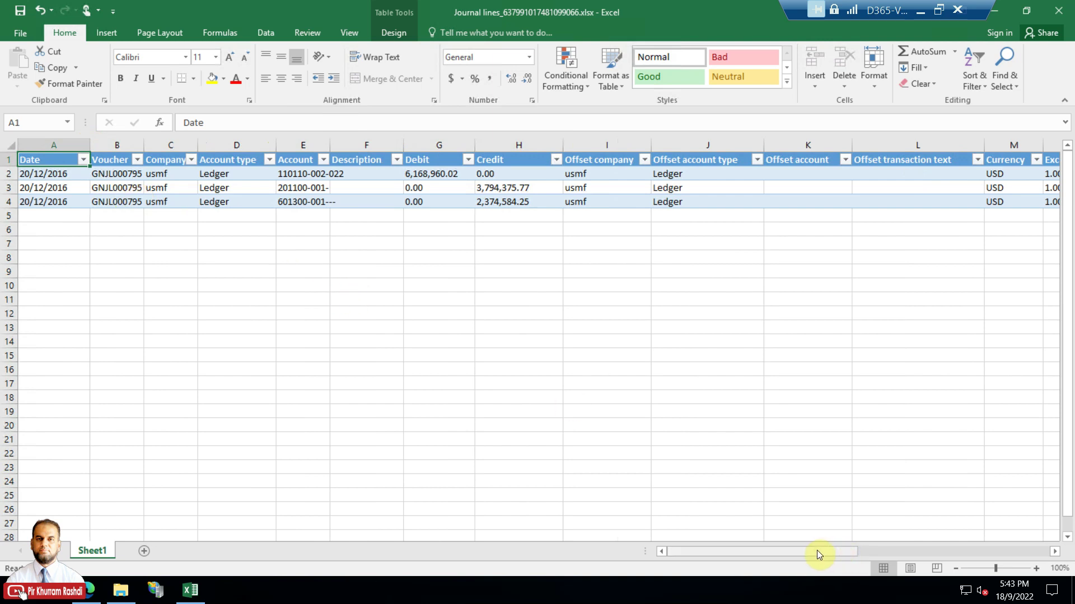
{"action": "mouse_move", "coordinate": [817, 554]}
{"action": "left_mouse_down"}
{"action": "mouse_move", "coordinate": [1006, 553]}
{"action": "mouse_move", "coordinate": [644, 551]}
{"action": "left_mouse_up"}
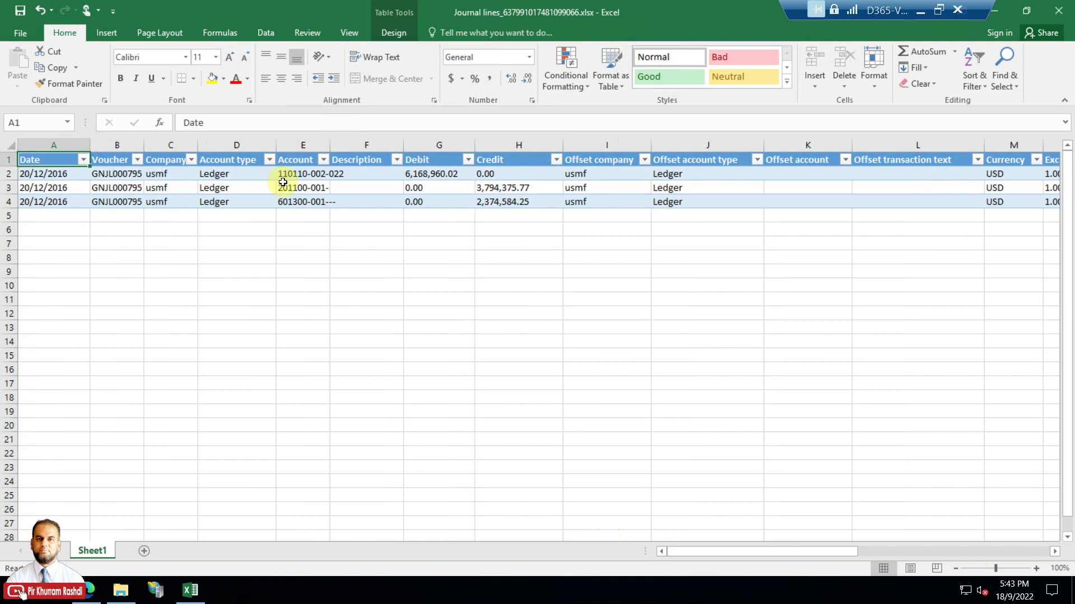
{"action": "double_click", "coordinate": [330, 145]}
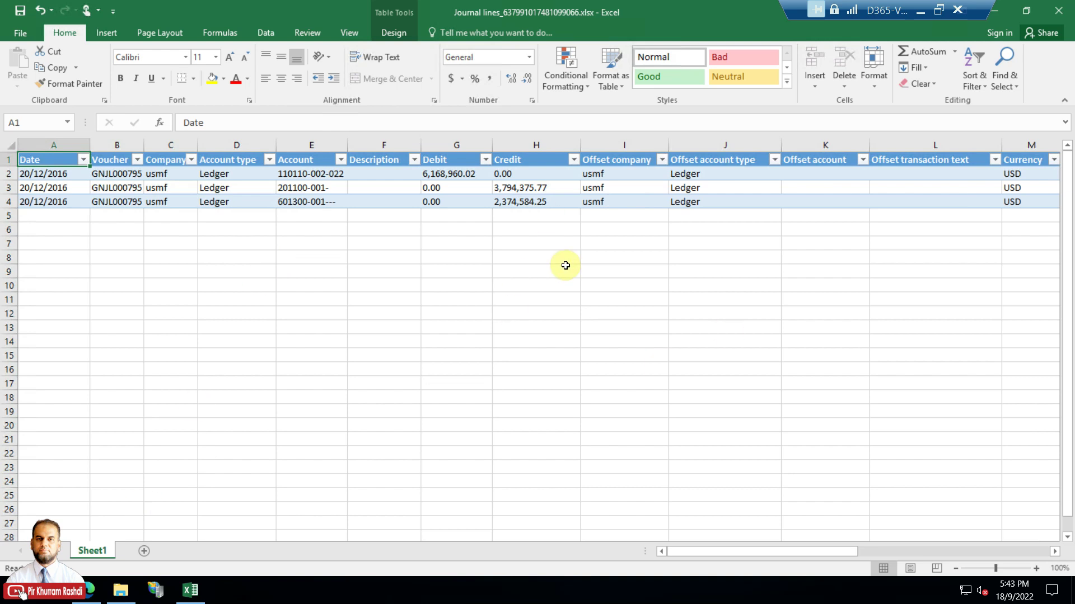
{"action": "left_click_drag", "start_coordinate": [346, 146], "coordinate": [376, 145]}
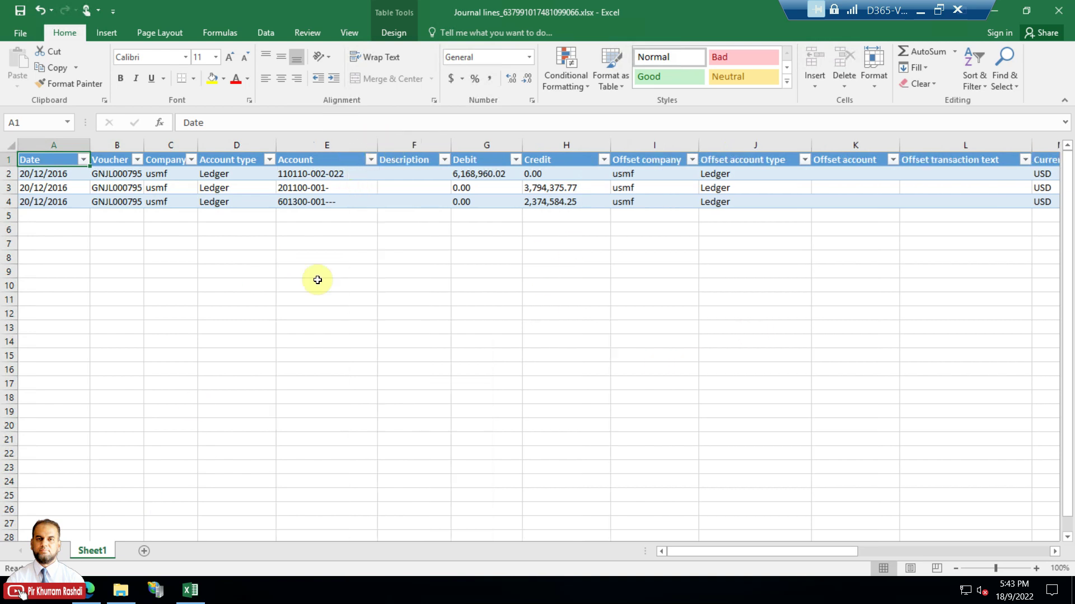
{"action": "left_click", "coordinate": [87, 590]}
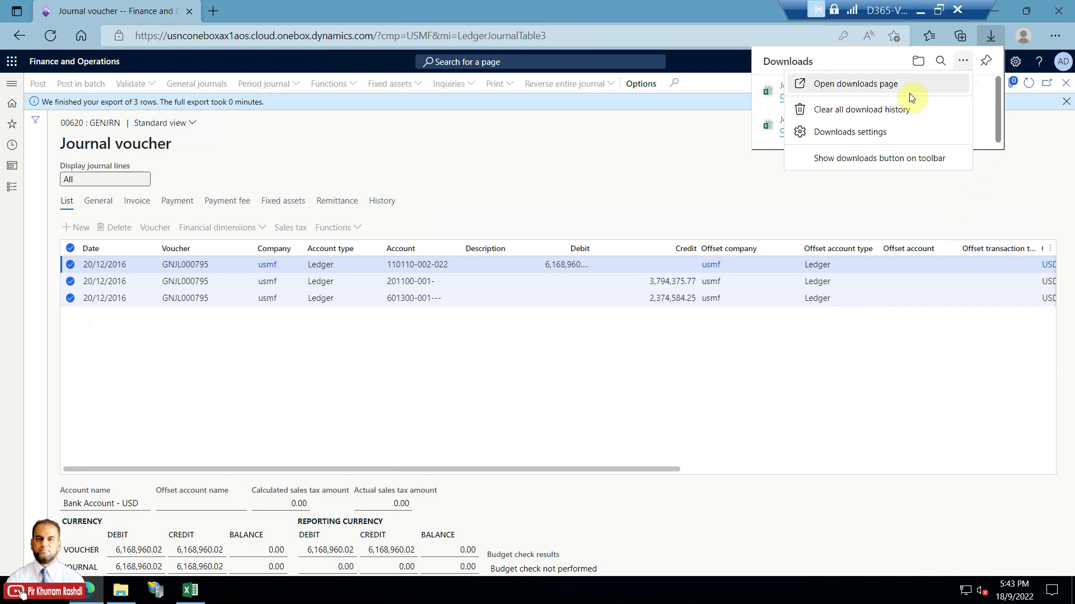
- Clear the browser download history and close journal voucher 00620
{"action": "left_click", "coordinate": [896, 110]}
{"action": "left_click", "coordinate": [850, 148]}
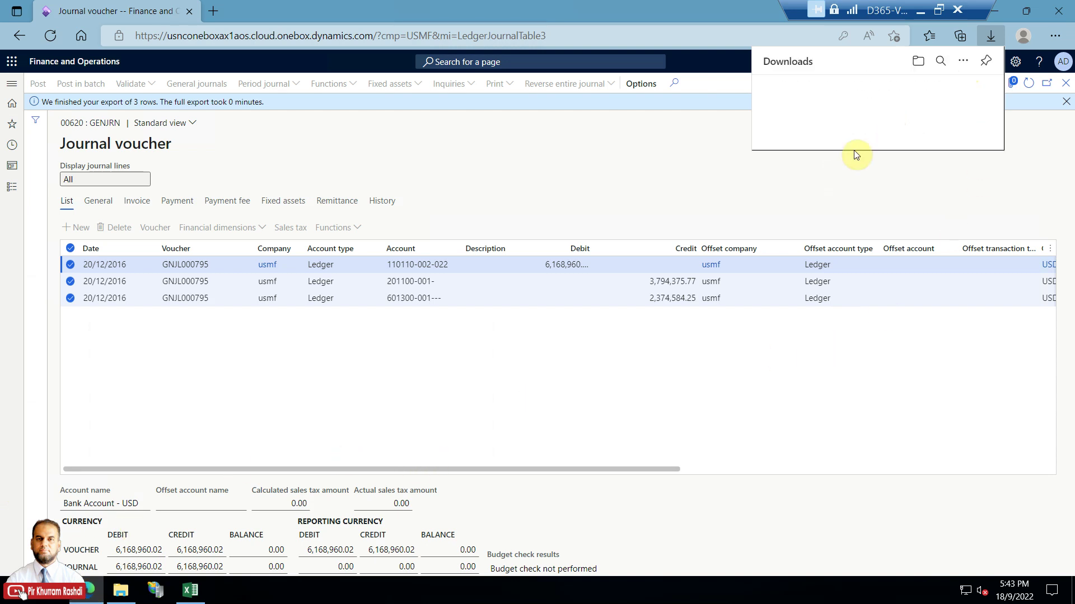
{"action": "left_click", "coordinate": [941, 163]}
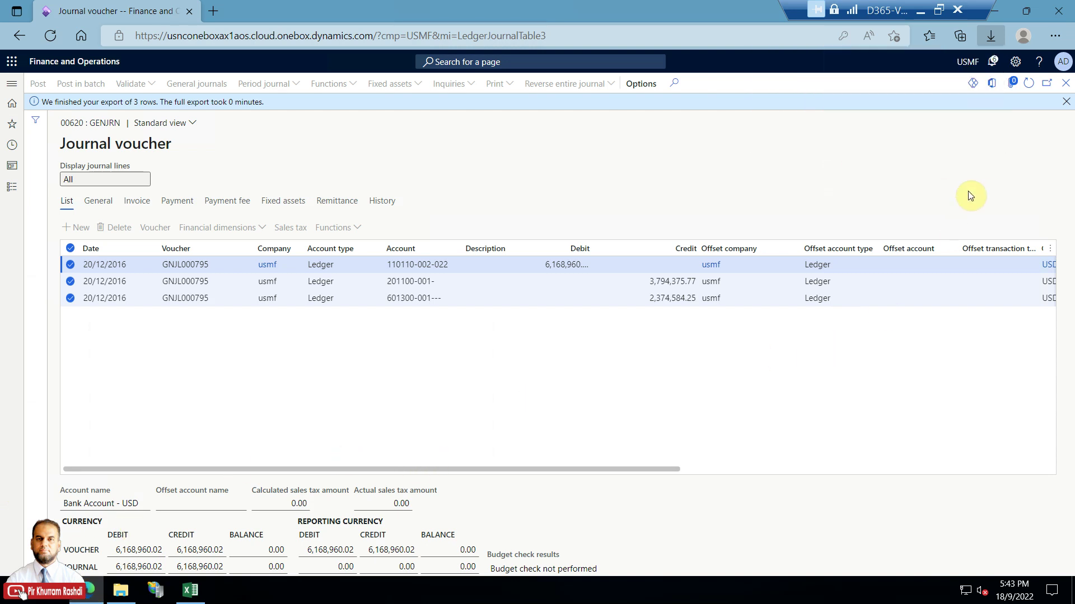
{"action": "left_click", "coordinate": [1066, 103]}
{"action": "left_click", "coordinate": [1066, 84]}
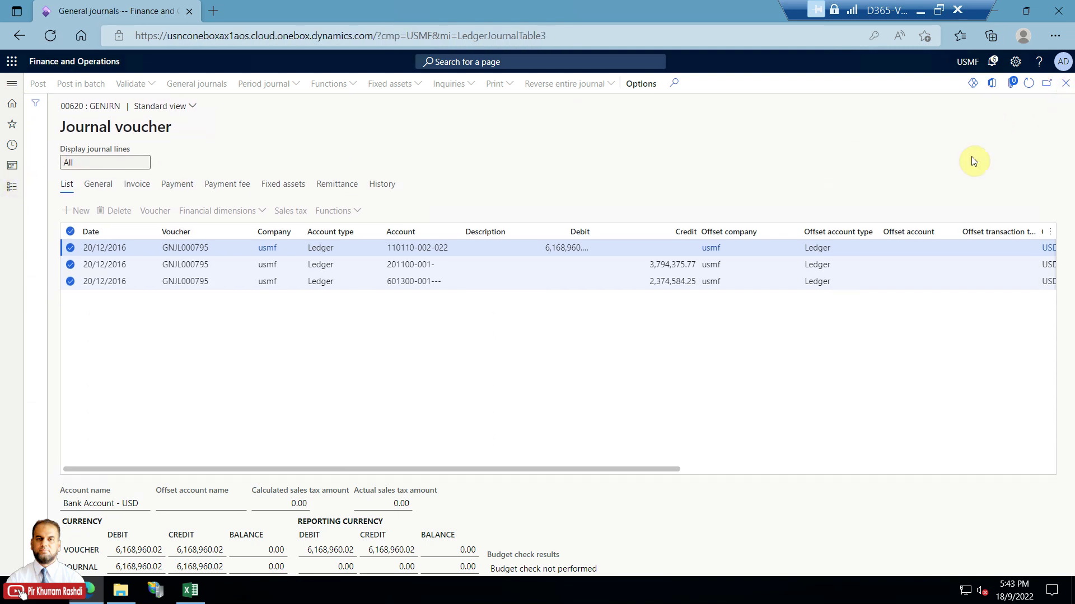
- Filter the general journals list to show only journals not yet posted
{"action": "left_click", "coordinate": [239, 419]}
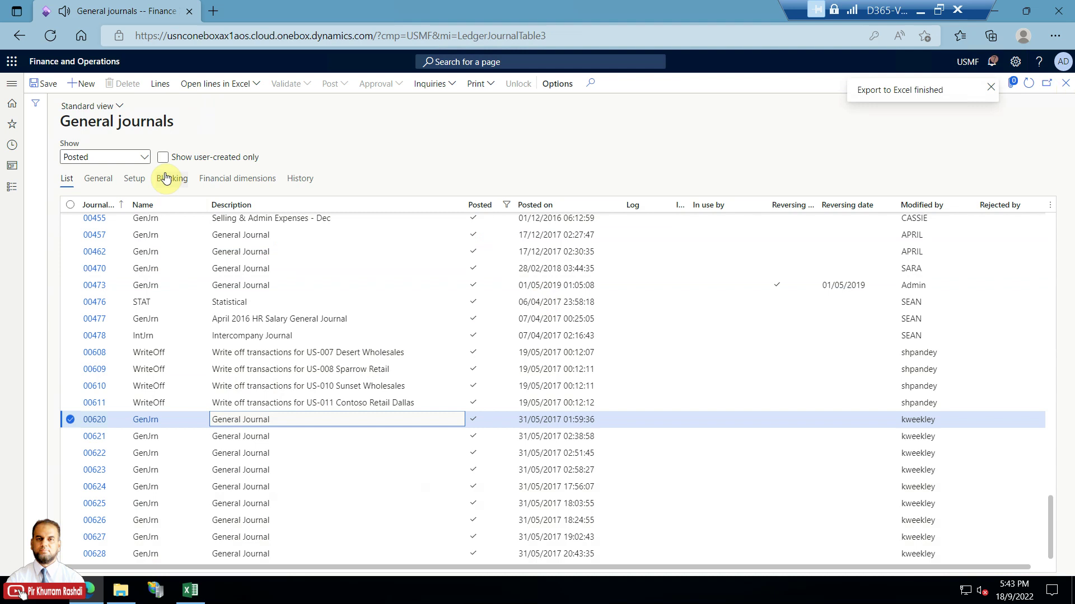
{"action": "left_click", "coordinate": [101, 158]}
{"action": "left_click", "coordinate": [144, 157]}
{"action": "left_click", "coordinate": [108, 188]}
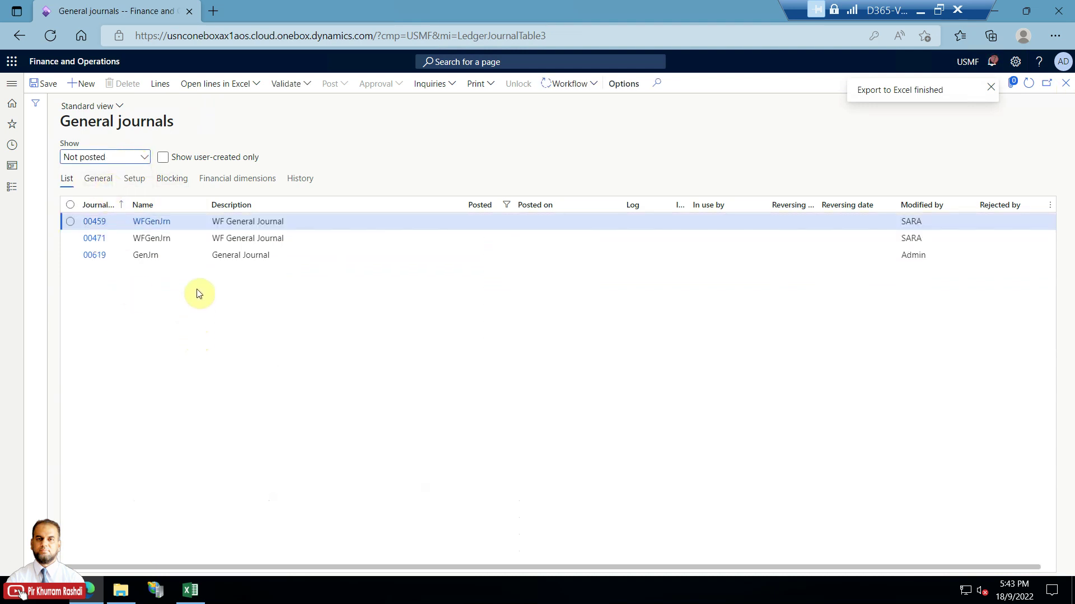
- Create a new GenJrn journal with the General Journal description and open its lines
{"action": "left_click", "coordinate": [86, 84]}
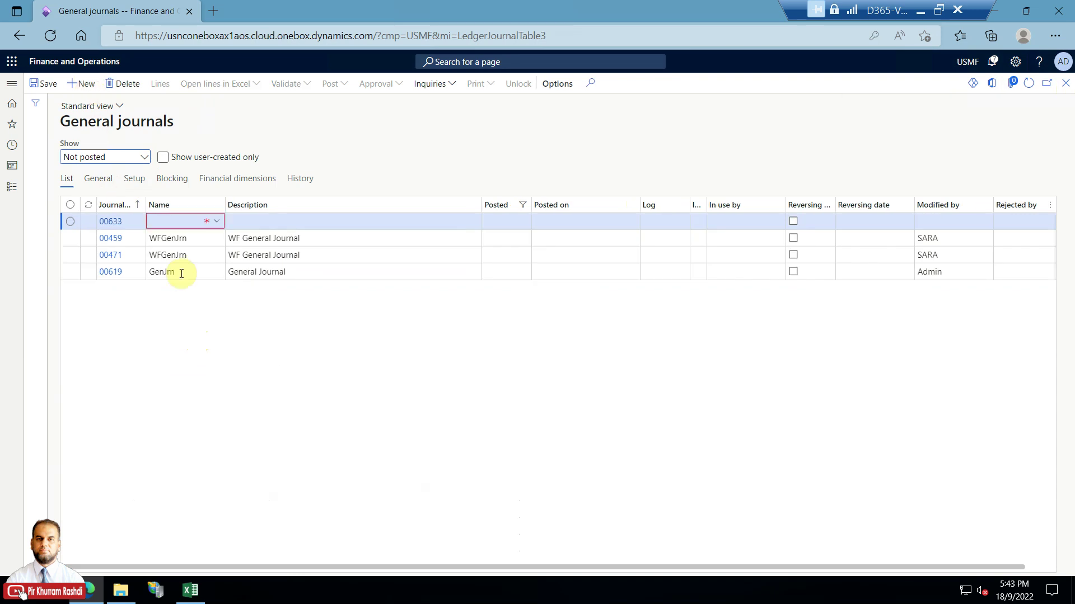
{"action": "left_click", "coordinate": [215, 220]}
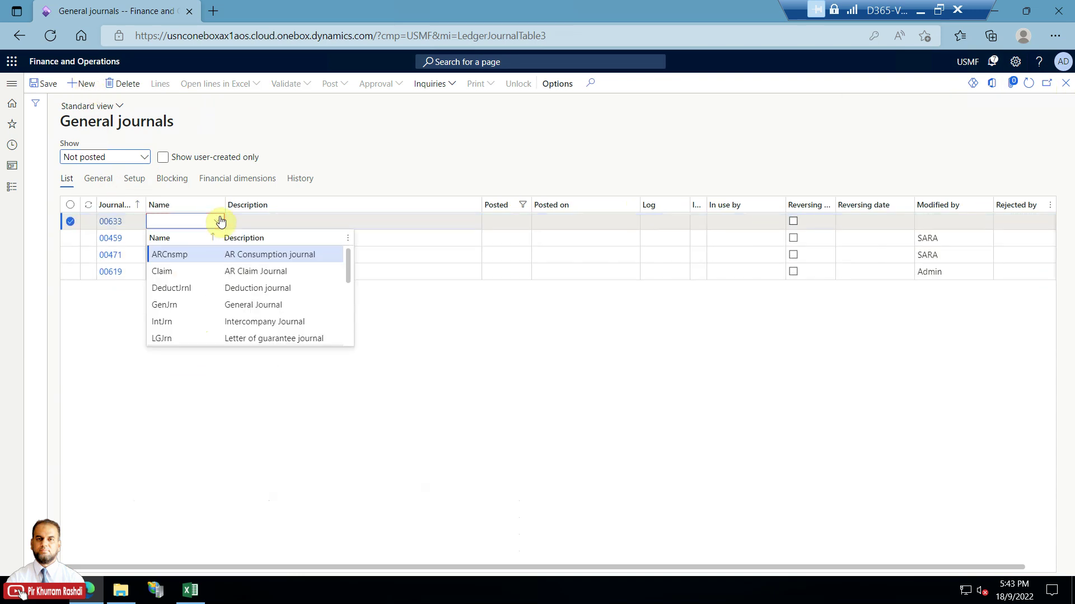
{"action": "left_click", "coordinate": [169, 305]}
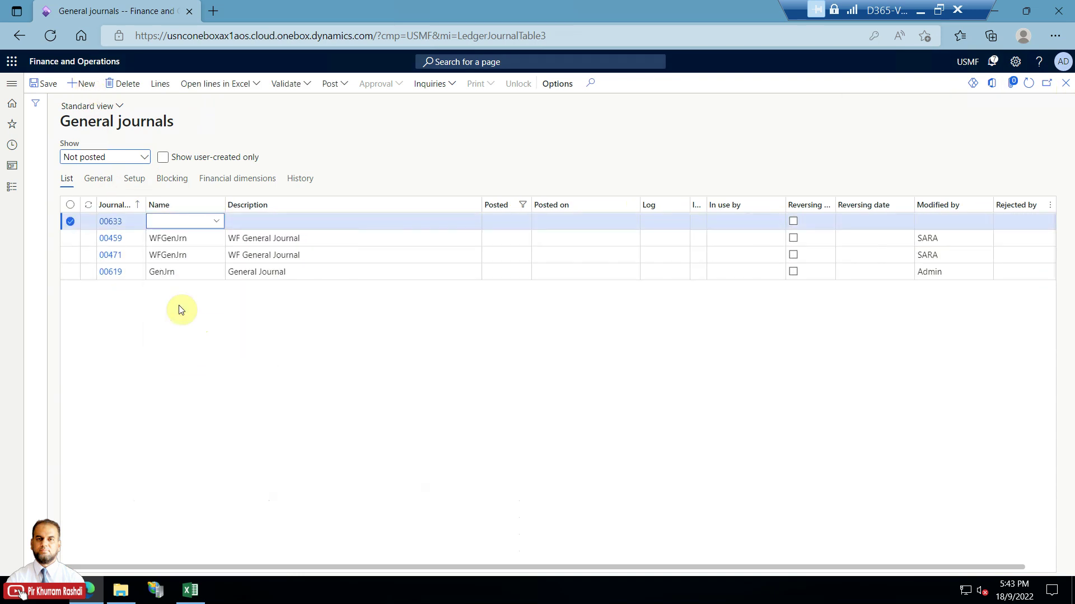
{"action": "type", "text": "GenJrn"}
{"action": "left_click", "coordinate": [311, 222]}
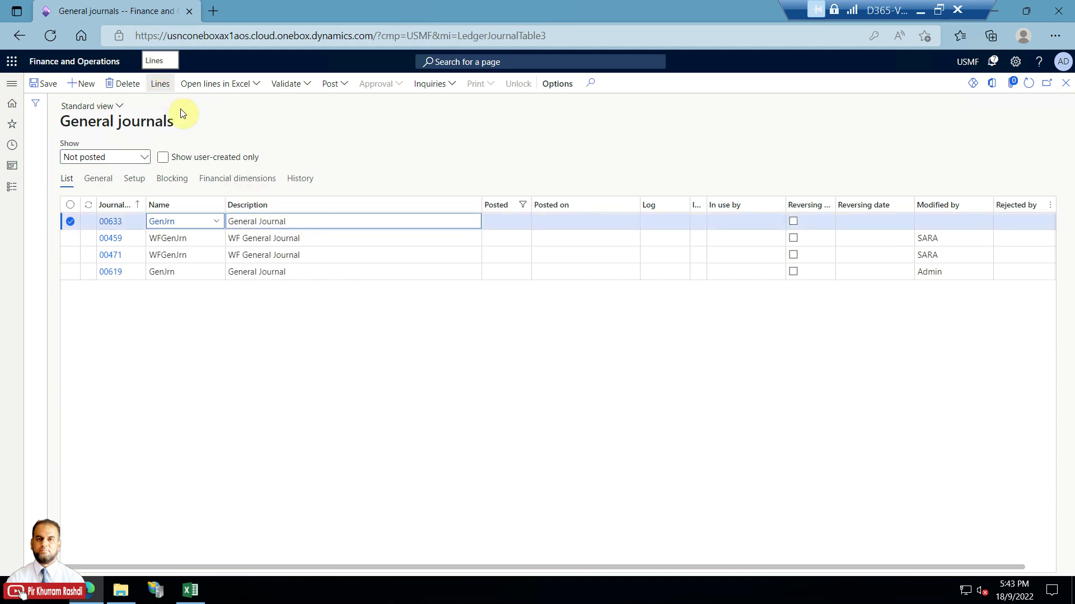
{"action": "double_click", "coordinate": [315, 221]}
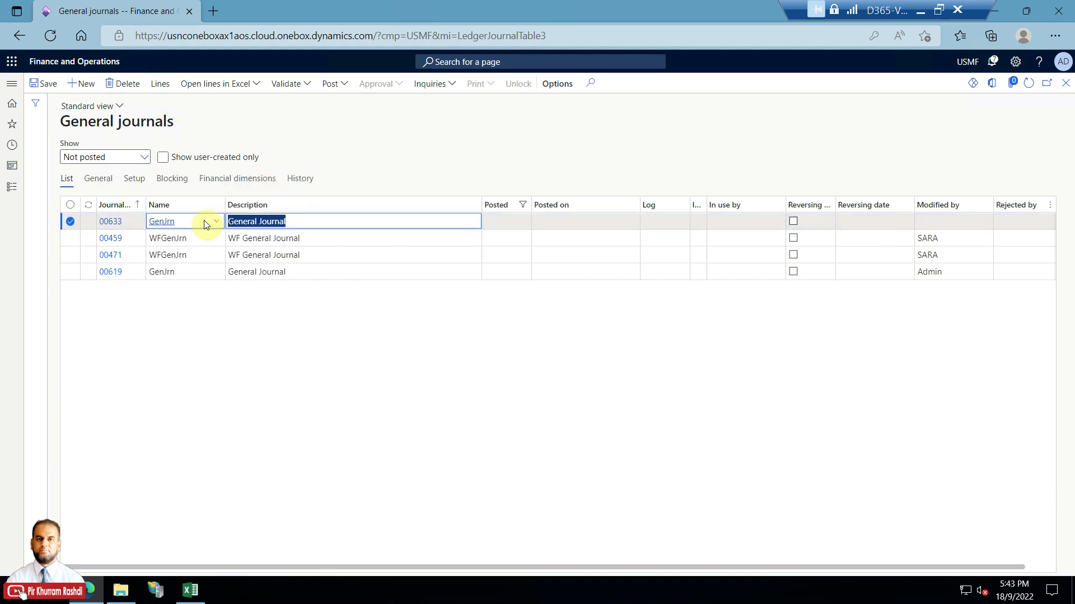
{"action": "left_click", "coordinate": [161, 84]}
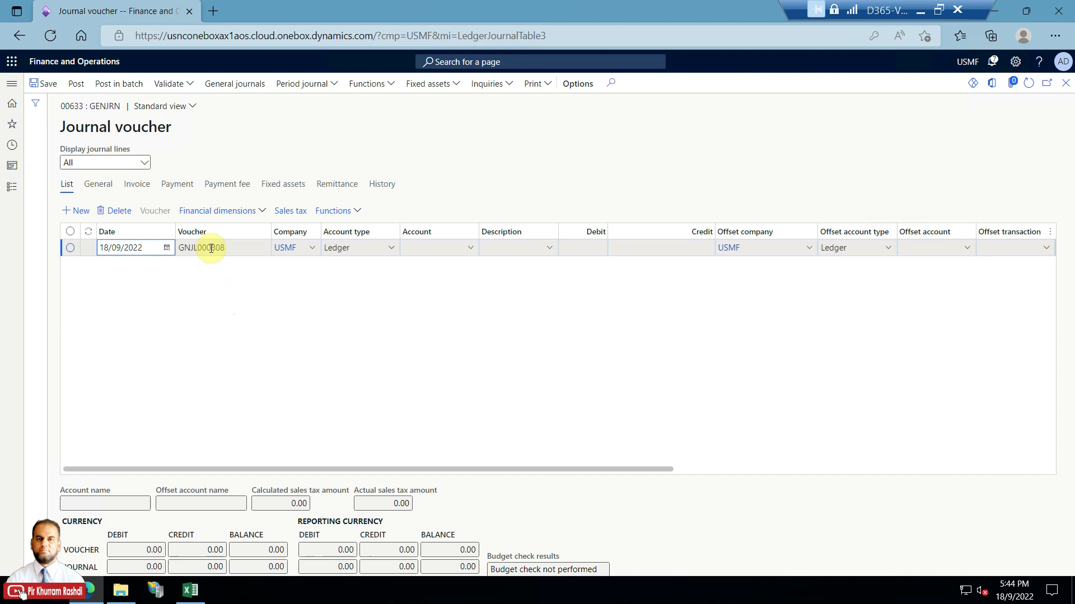
- Copy the three Excel journal rows, from A2 across all table columns
{"action": "left_click", "coordinate": [190, 591]}
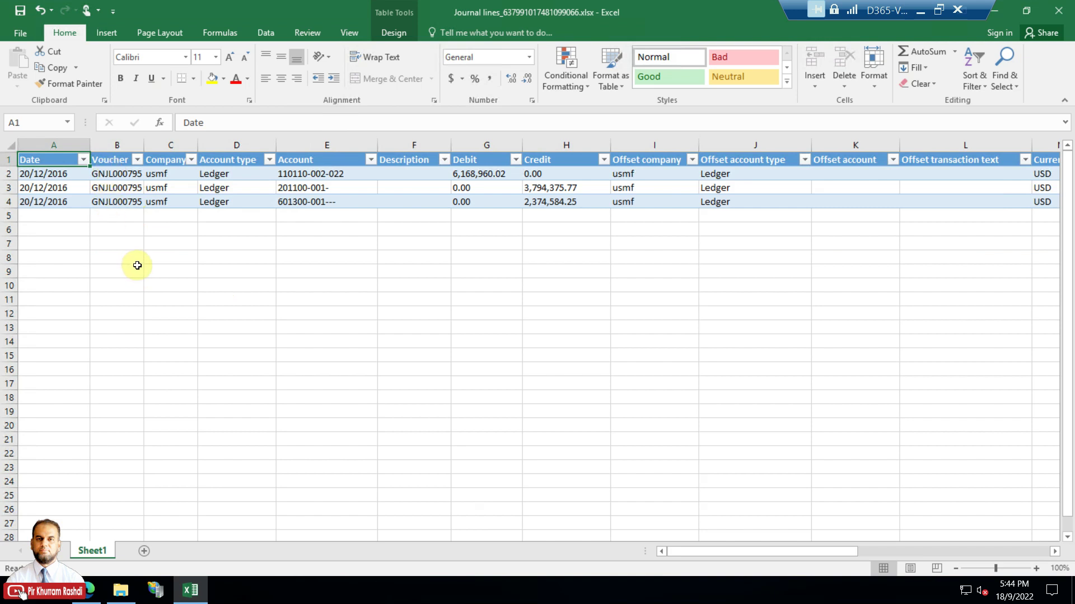
{"action": "left_click", "coordinate": [44, 173]}
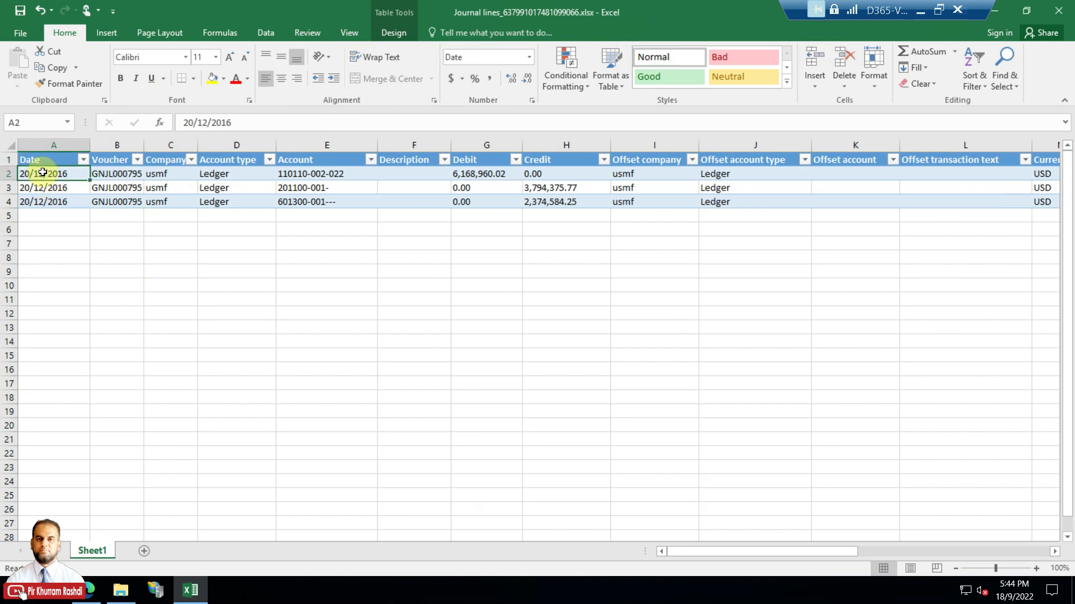
{"action": "key", "text": "ctrl+shift+Down"}
{"action": "key", "text": "ctrl+shift+Right"}
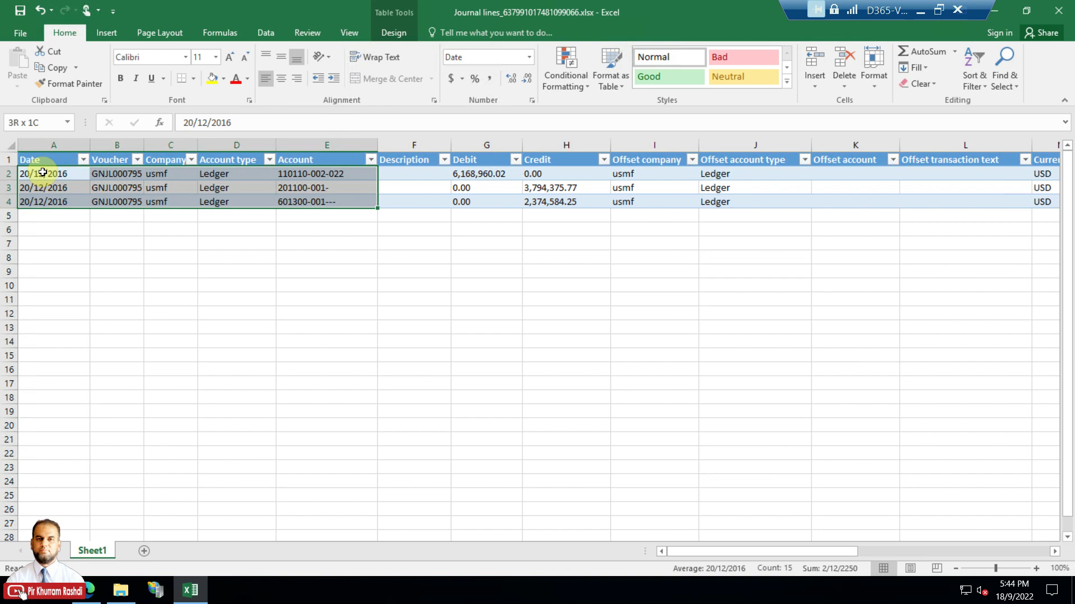
{"action": "key", "text": "ctrl+shift+Right"}
{"action": "key", "text": "ctrl+shift+Right"}
{"action": "key", "text": "ctrl+shift+Right"}
{"action": "key", "text": "ctrl+shift+Right"}
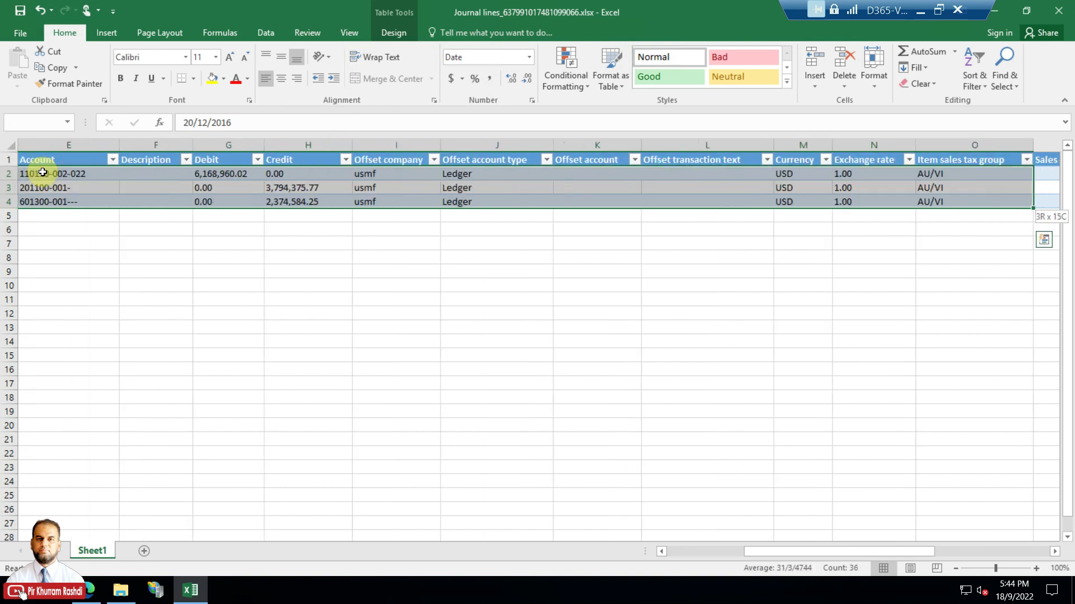
{"action": "key", "text": "ctrl+shift+Right"}
{"action": "key", "text": "ctrl+shift+Right"}
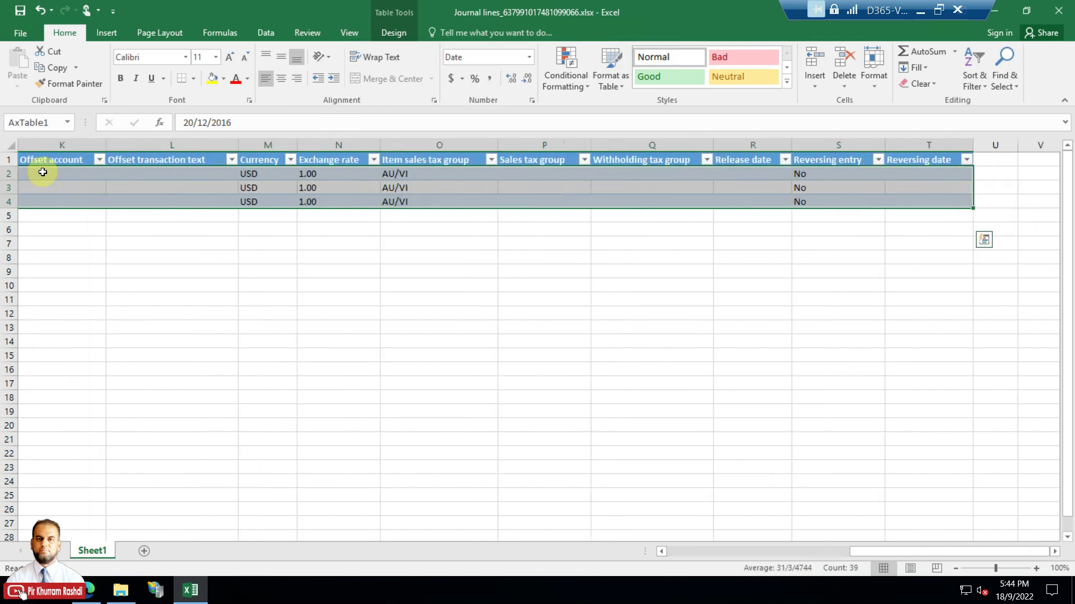
{"action": "right_click", "coordinate": [220, 181]}
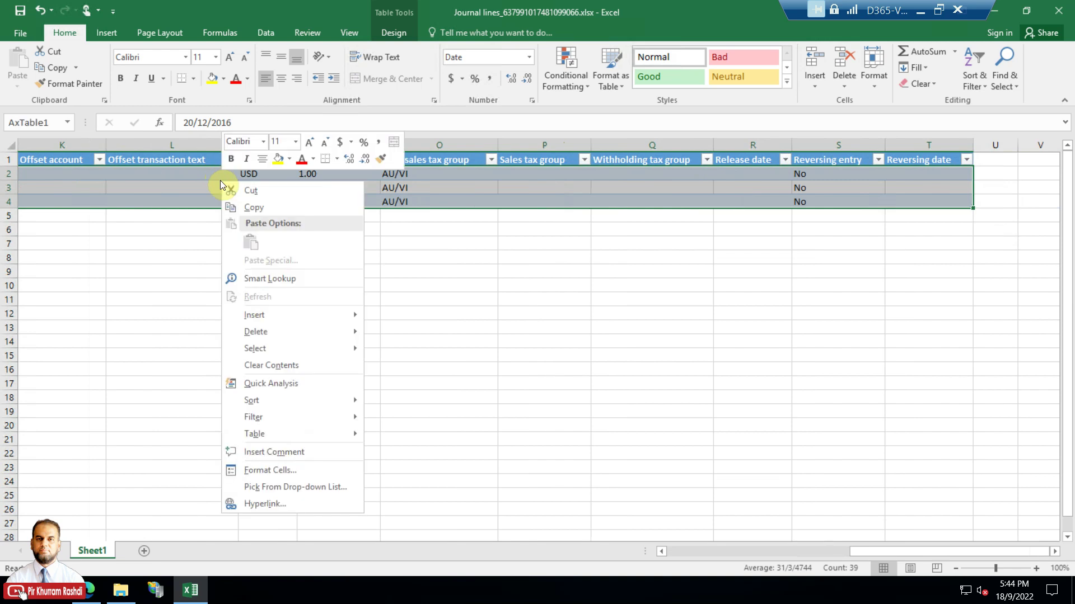
{"action": "left_click", "coordinate": [248, 207]}
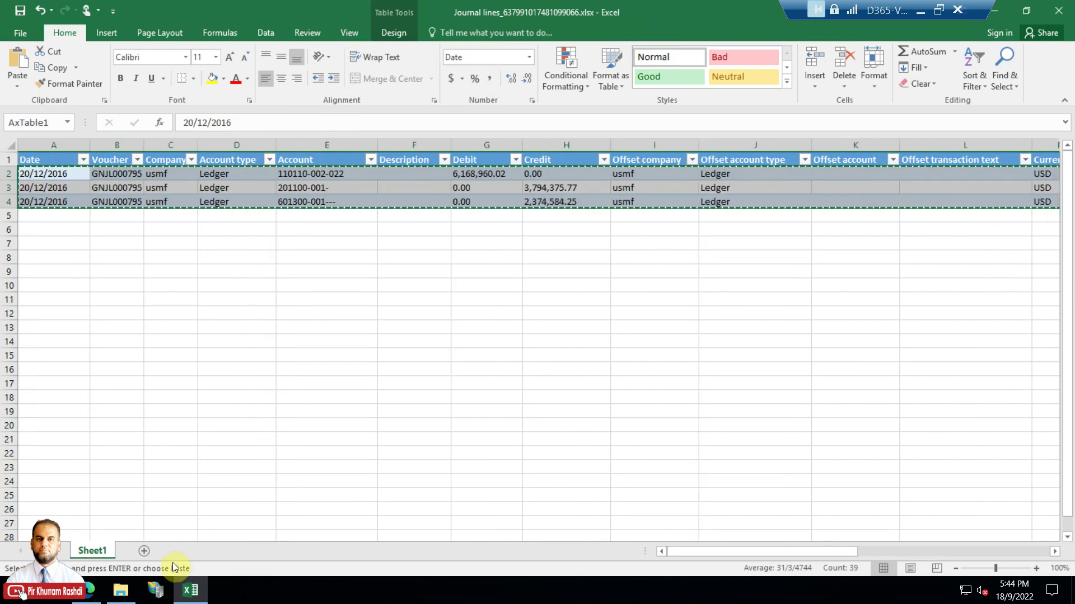
{"action": "left_click", "coordinate": [89, 590]}
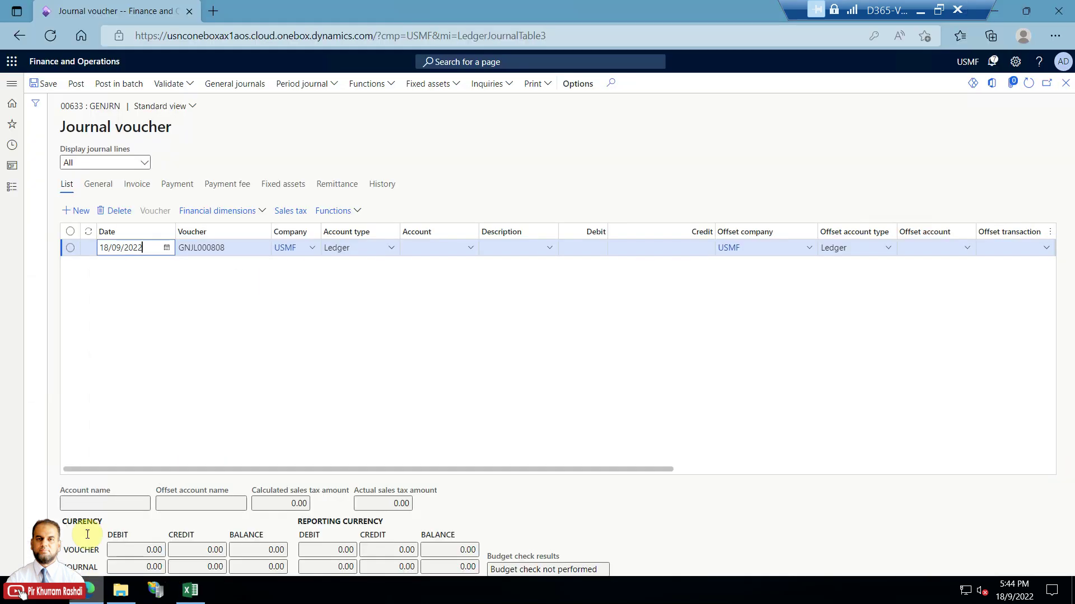
- Paste the copied lines into voucher GNJL000808 and save, declining the journal-amount change
{"action": "right_click", "coordinate": [132, 248]}
{"action": "left_click", "coordinate": [167, 340]}
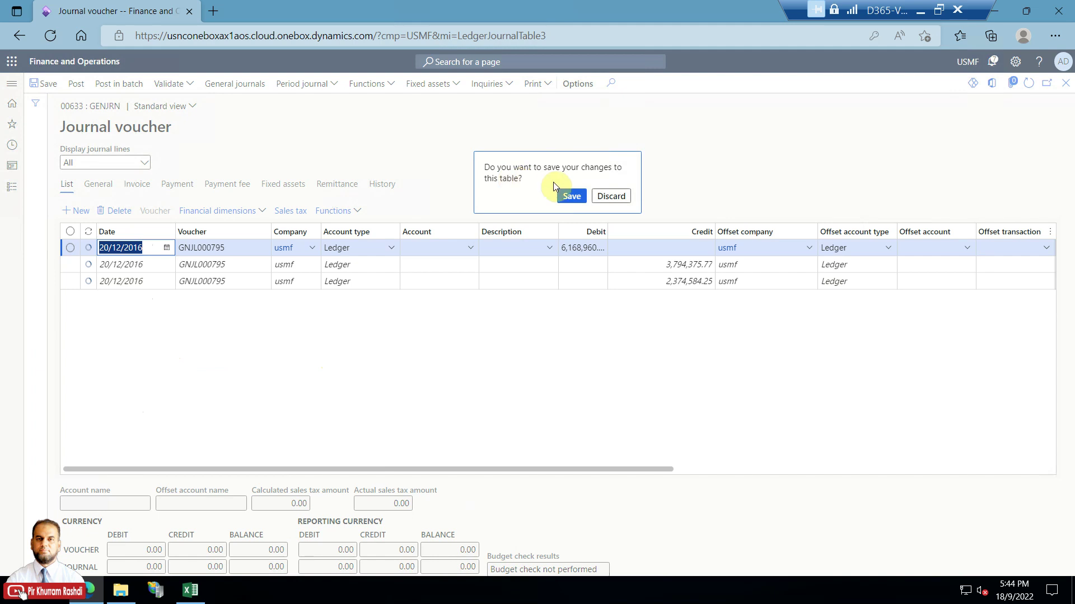
{"action": "left_click", "coordinate": [572, 196]}
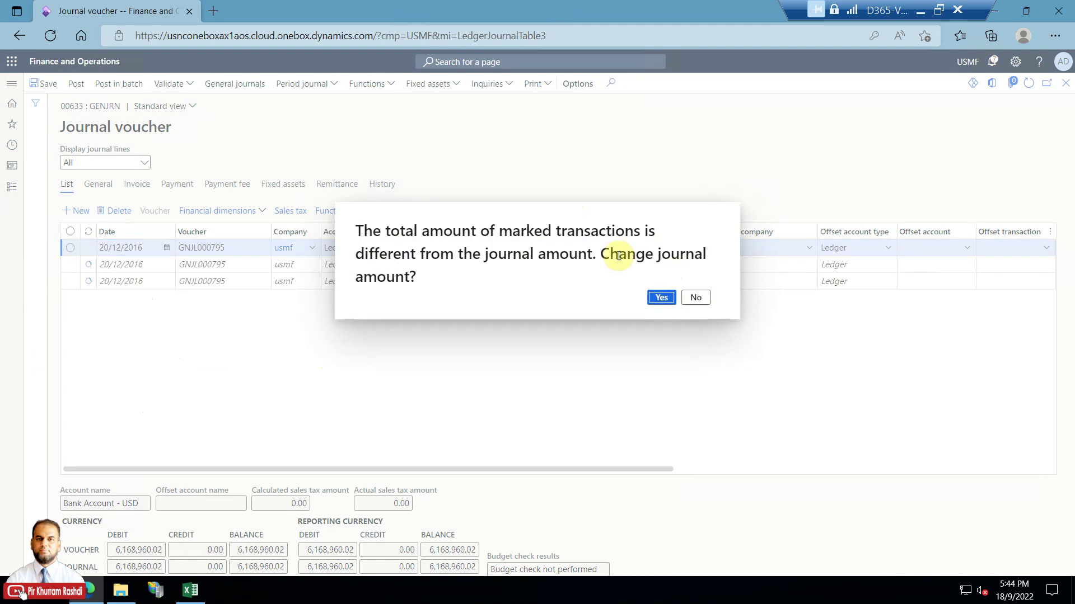
{"action": "left_click", "coordinate": [696, 297]}
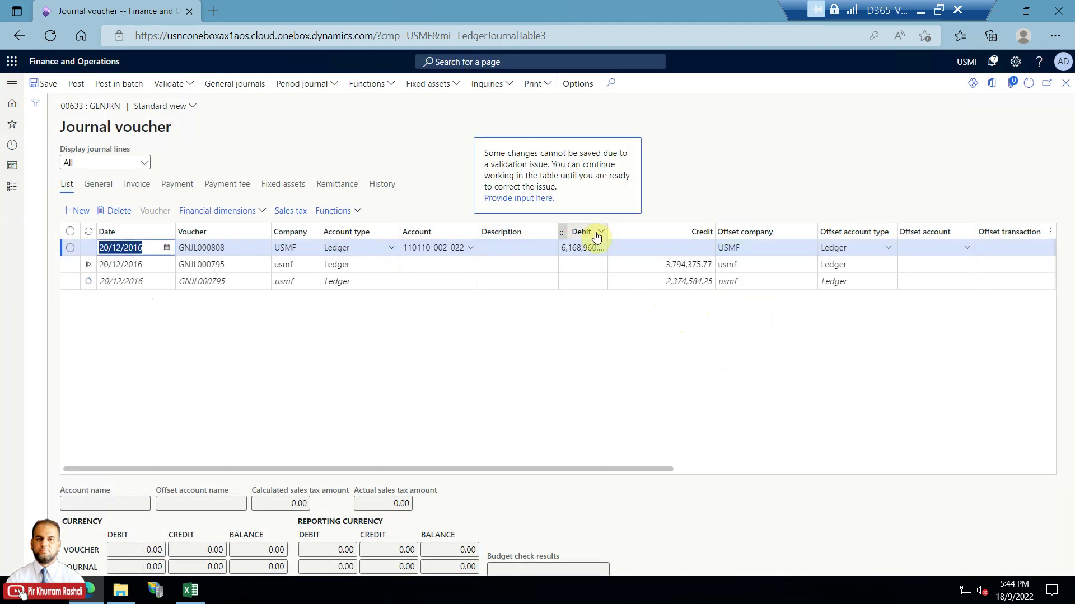
{"action": "left_click_drag", "start_coordinate": [605, 232], "coordinate": [654, 232]}
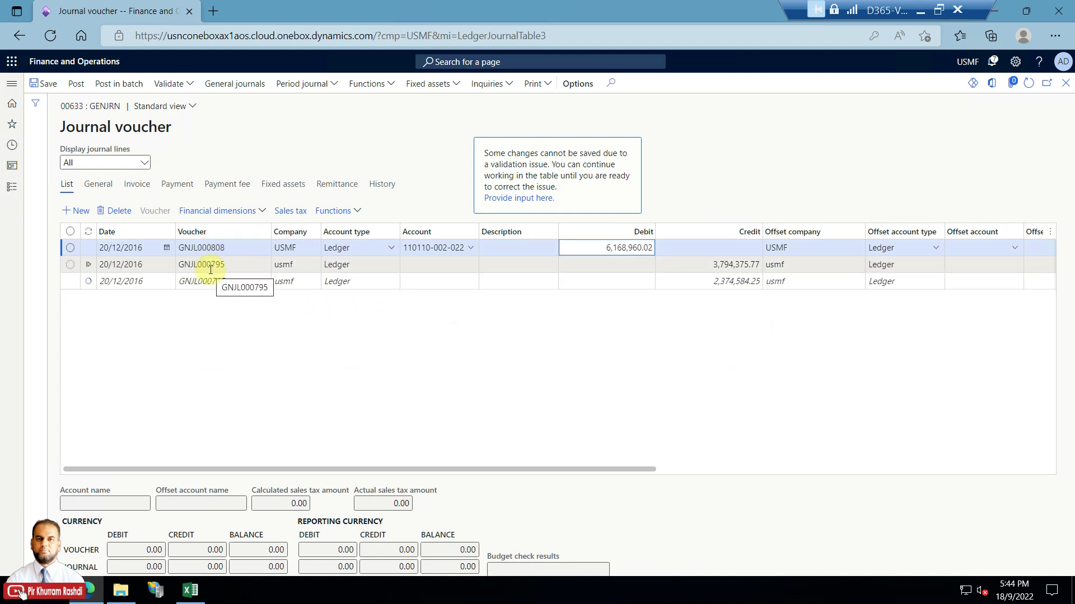
- Move through the second and third pasted lines, declining each journal-amount change prompt
{"action": "left_click", "coordinate": [521, 198]}
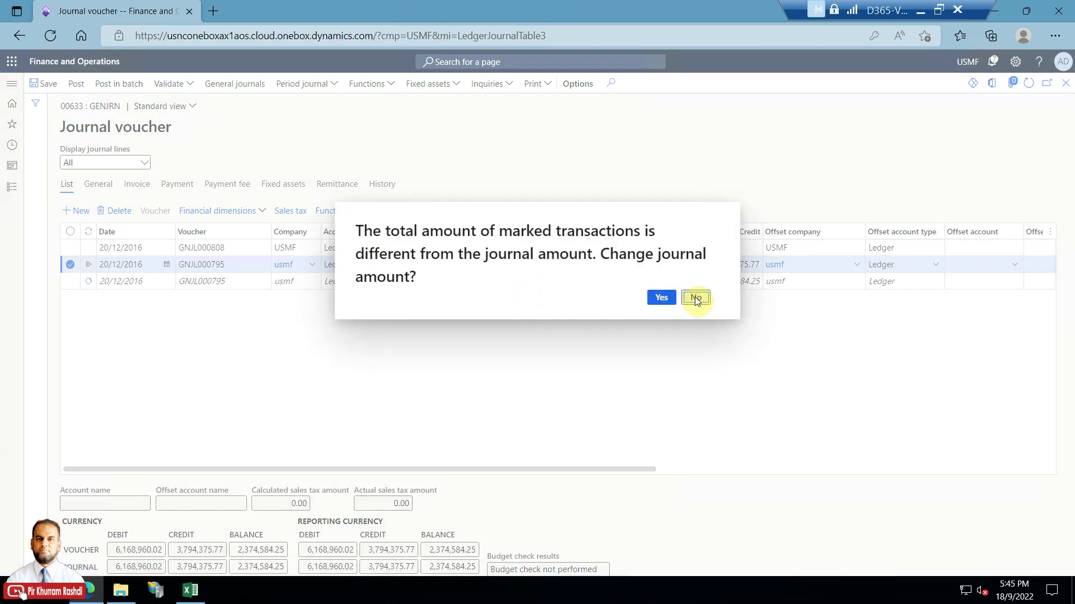
{"action": "left_click", "coordinate": [694, 297]}
{"action": "left_click", "coordinate": [598, 304]}
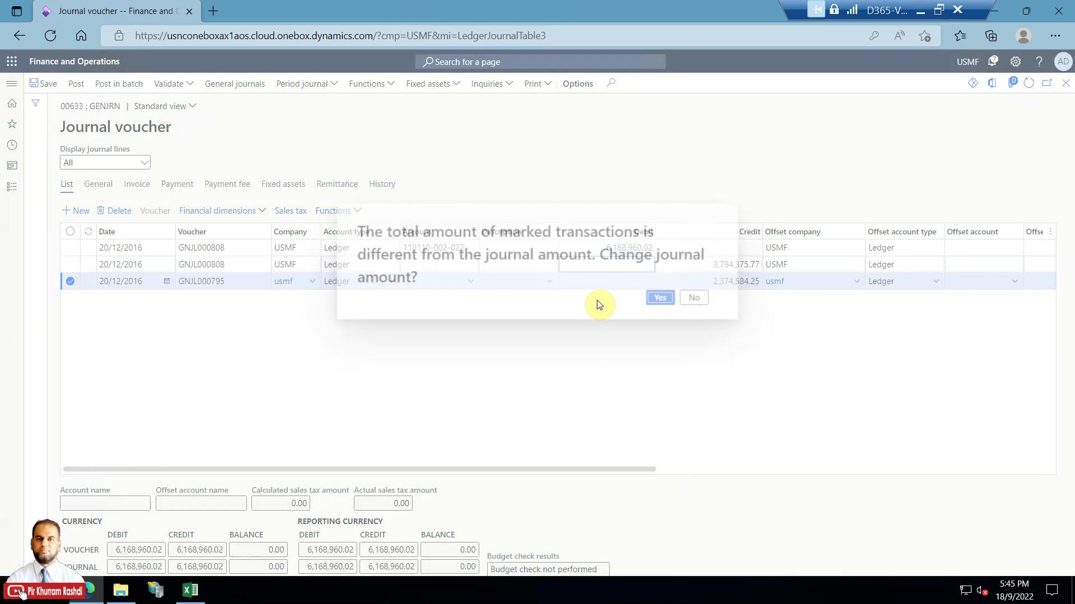
{"action": "left_click", "coordinate": [694, 298]}
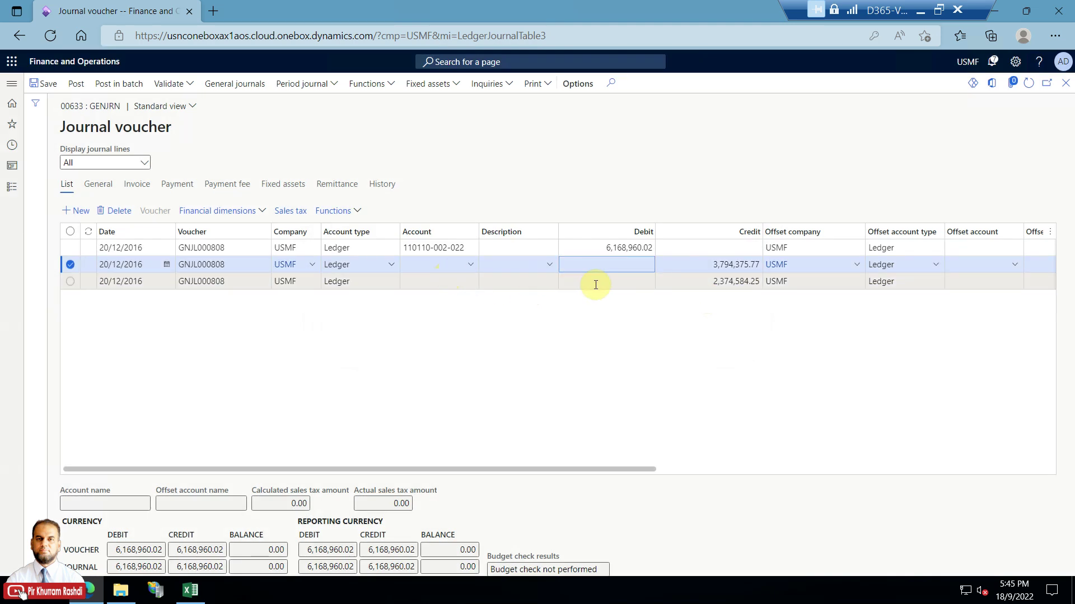
{"action": "left_click", "coordinate": [570, 280]}
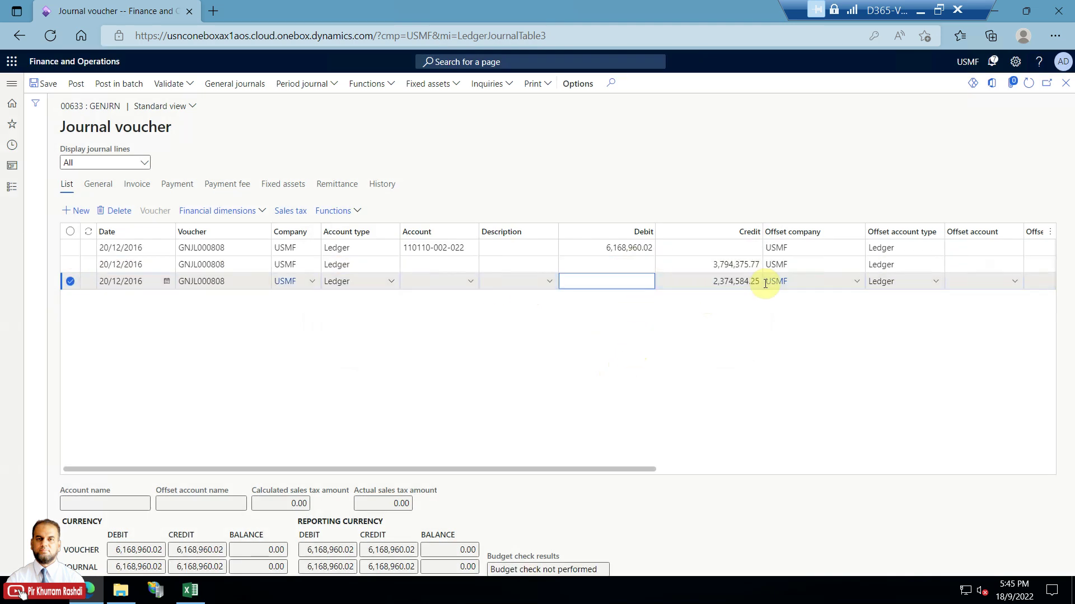
{"action": "left_click_drag", "start_coordinate": [624, 467], "coordinate": [377, 464]}
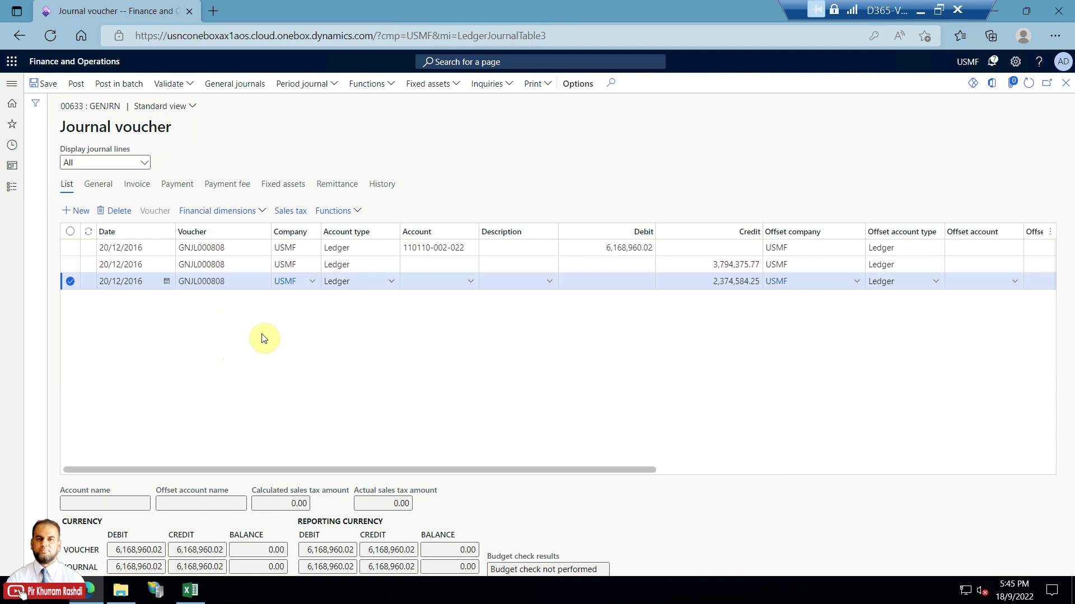
{"action": "left_click", "coordinate": [416, 265]}
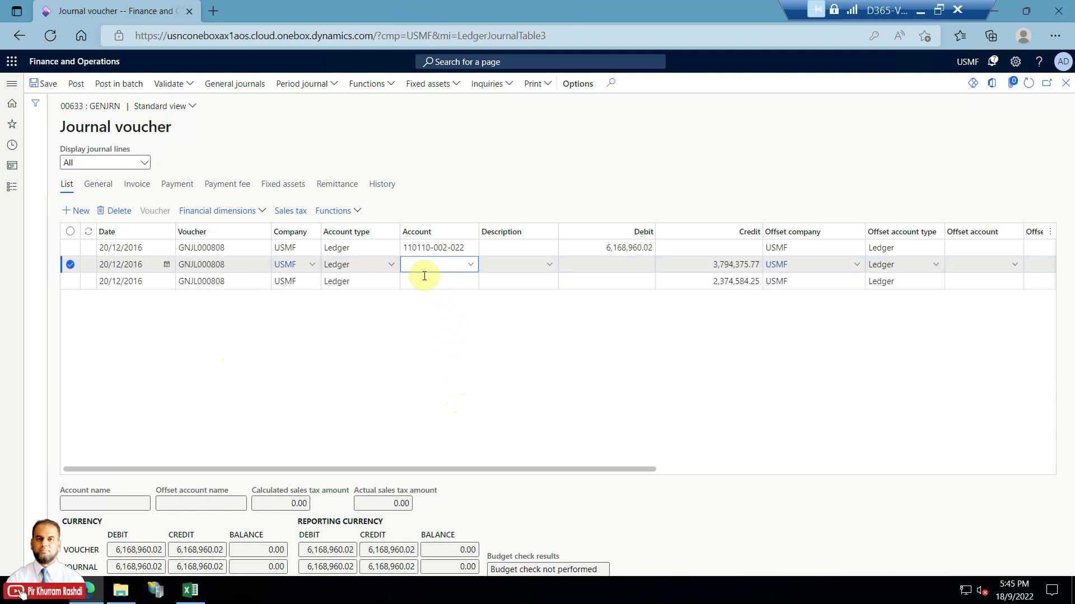
- Copy the second journal line, row 3, from the Excel workbook
{"action": "left_click", "coordinate": [189, 590]}
{"action": "left_click", "coordinate": [44, 188]}
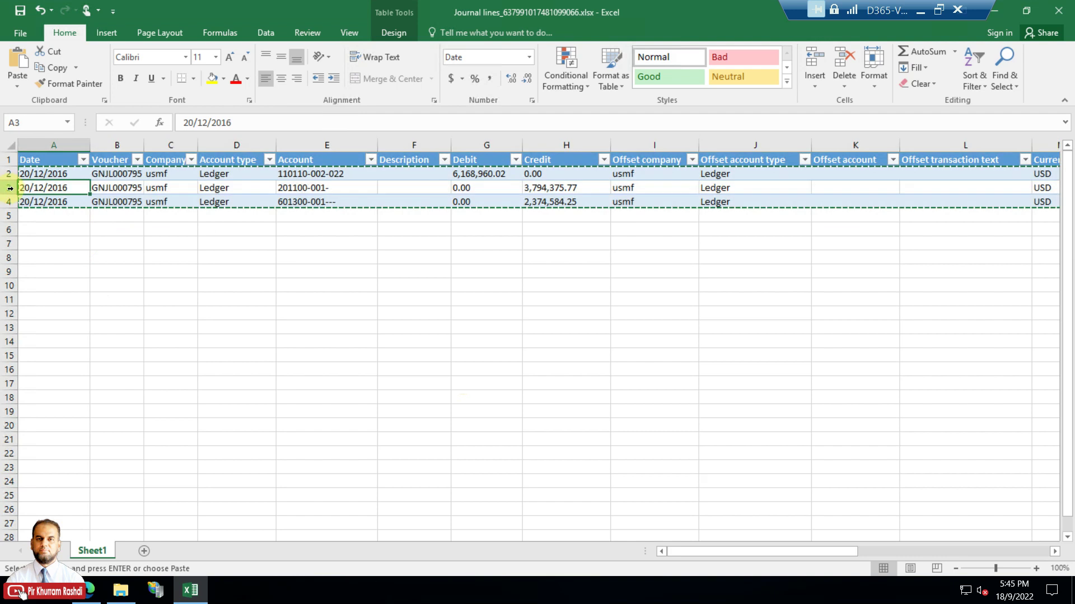
{"action": "right_click", "coordinate": [50, 188]}
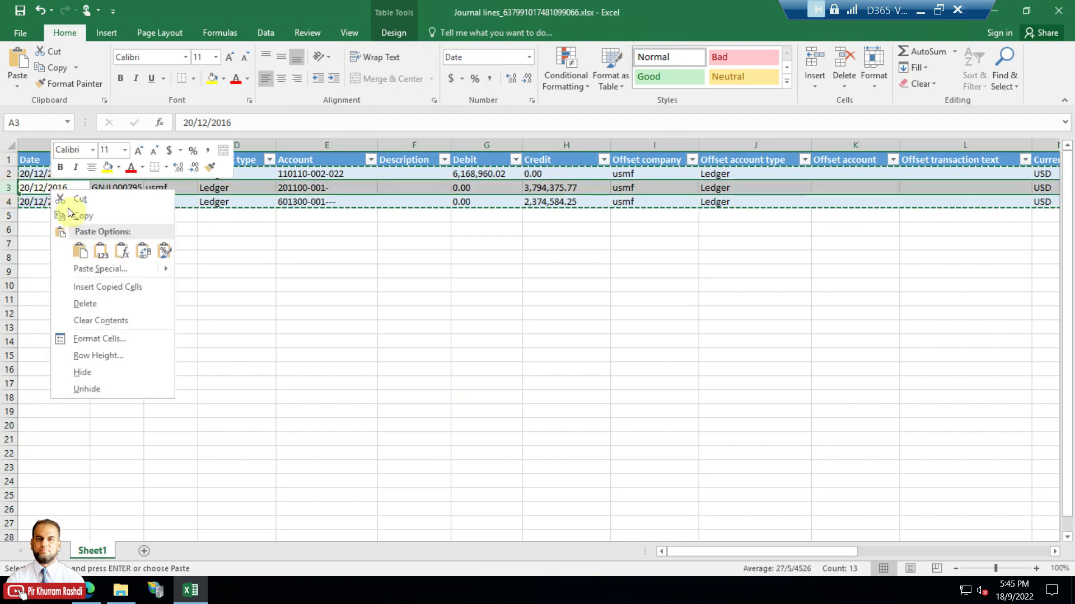
{"action": "left_click", "coordinate": [84, 220]}
{"action": "left_click", "coordinate": [155, 590]}
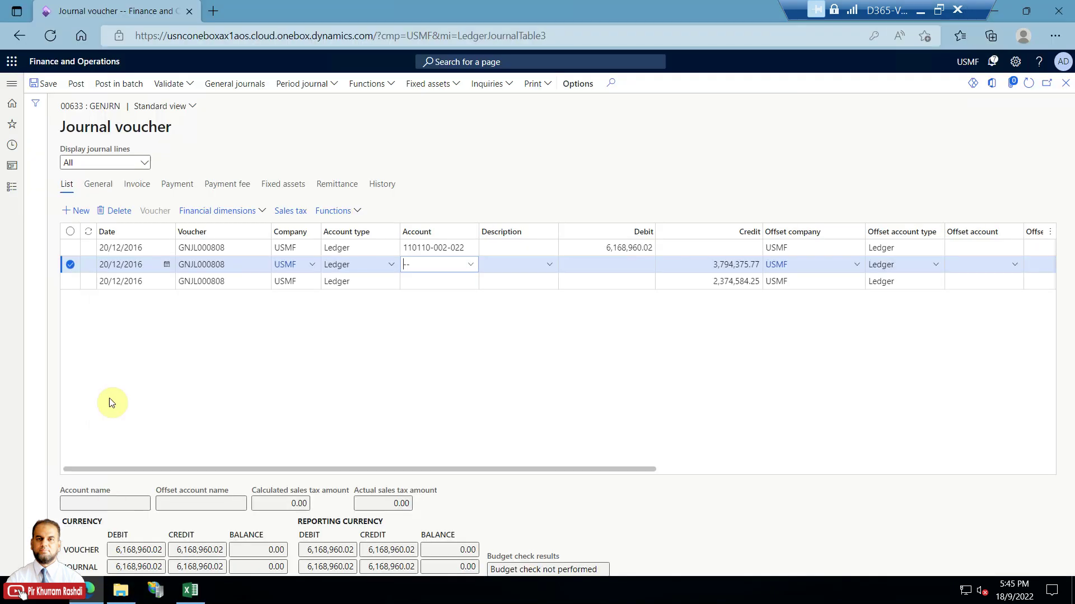
- Paste it into line 2's Date cell and save, keeping the journal amount unchanged
{"action": "left_click", "coordinate": [124, 266]}
{"action": "right_click", "coordinate": [124, 266]}
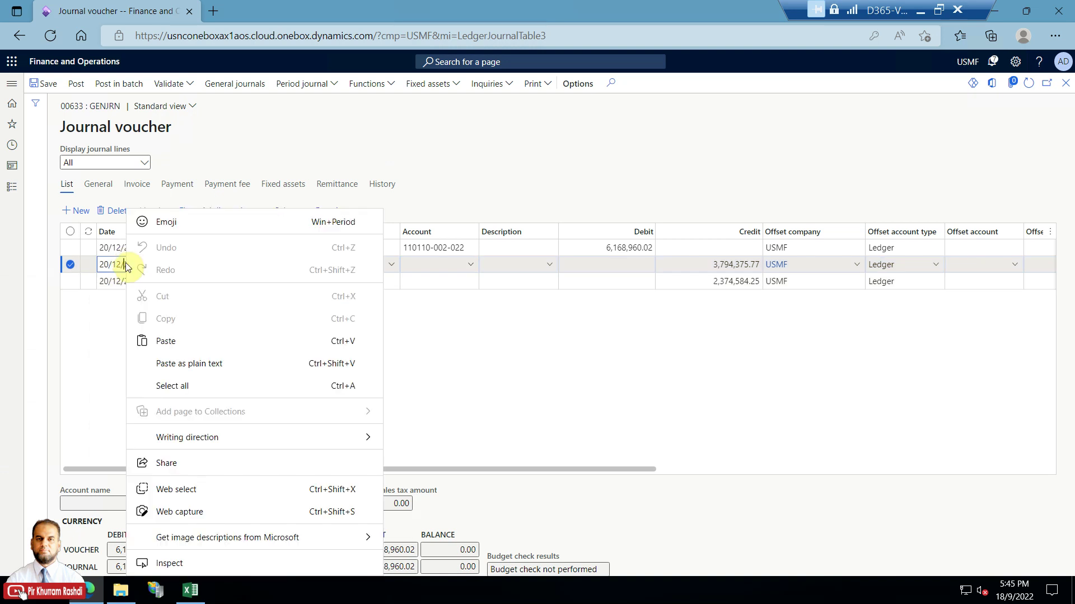
{"action": "left_click", "coordinate": [172, 343]}
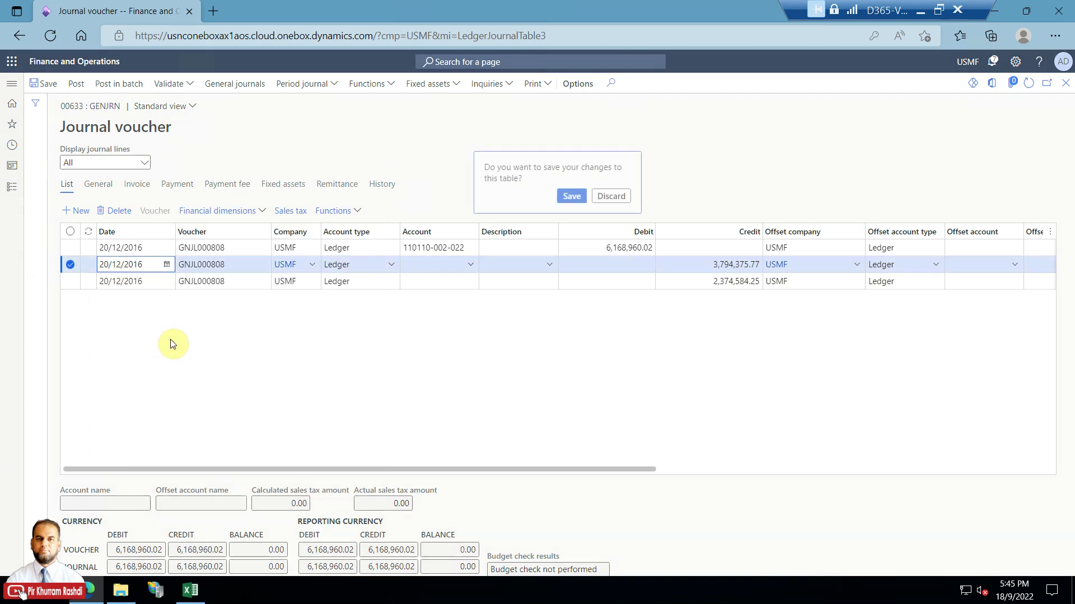
{"action": "left_click", "coordinate": [571, 196]}
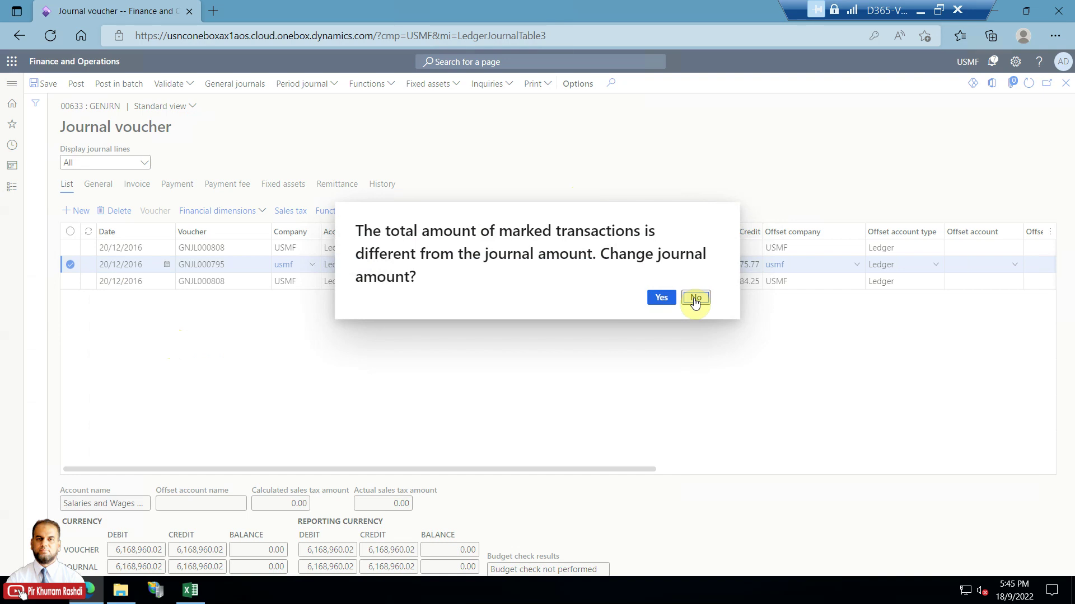
{"action": "left_click", "coordinate": [695, 297]}
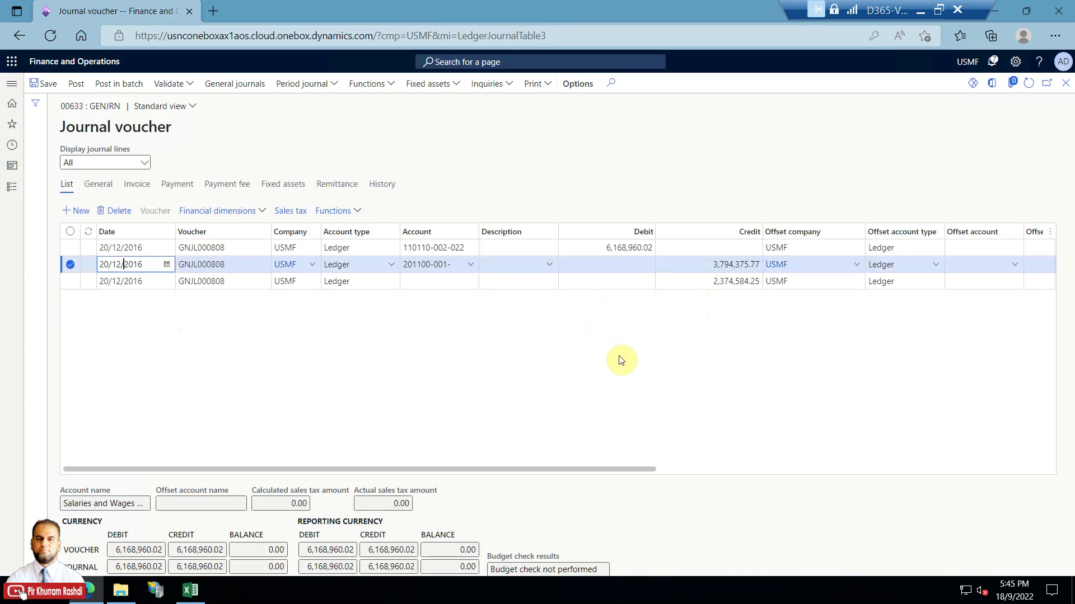
- Copy Excel row 4, holding the third journal line
{"action": "left_click", "coordinate": [121, 281]}
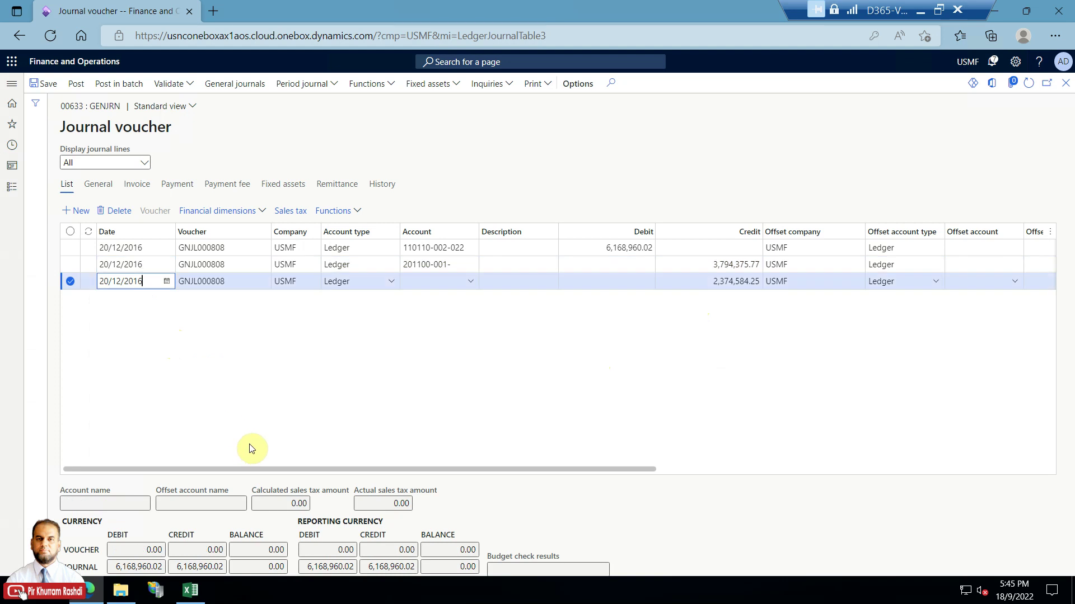
{"action": "left_click", "coordinate": [190, 591]}
{"action": "left_click", "coordinate": [42, 202]}
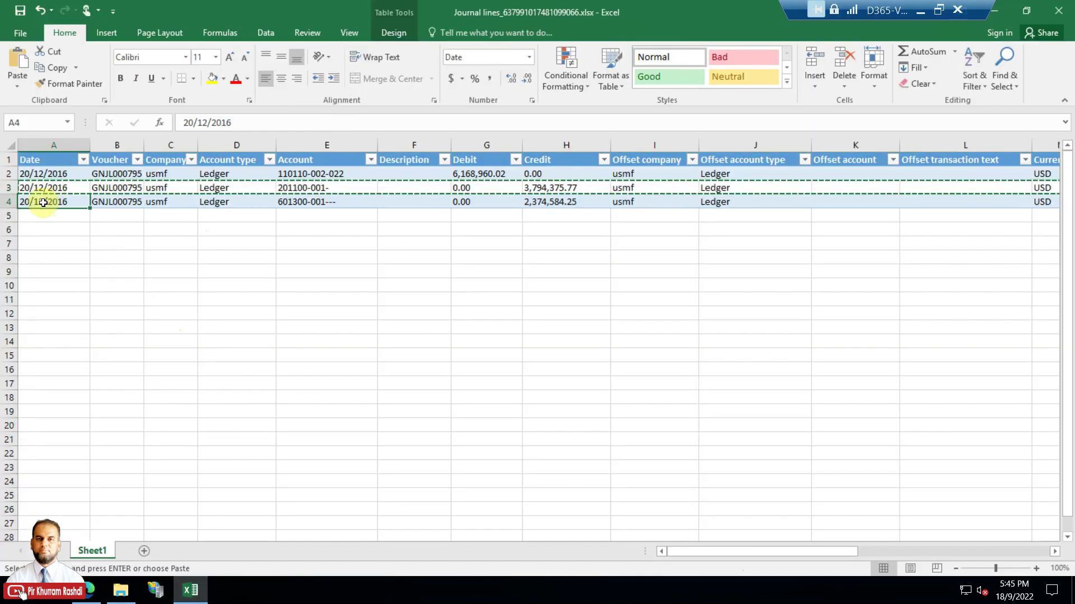
{"action": "left_click", "coordinate": [12, 203]}
{"action": "right_click", "coordinate": [12, 203]}
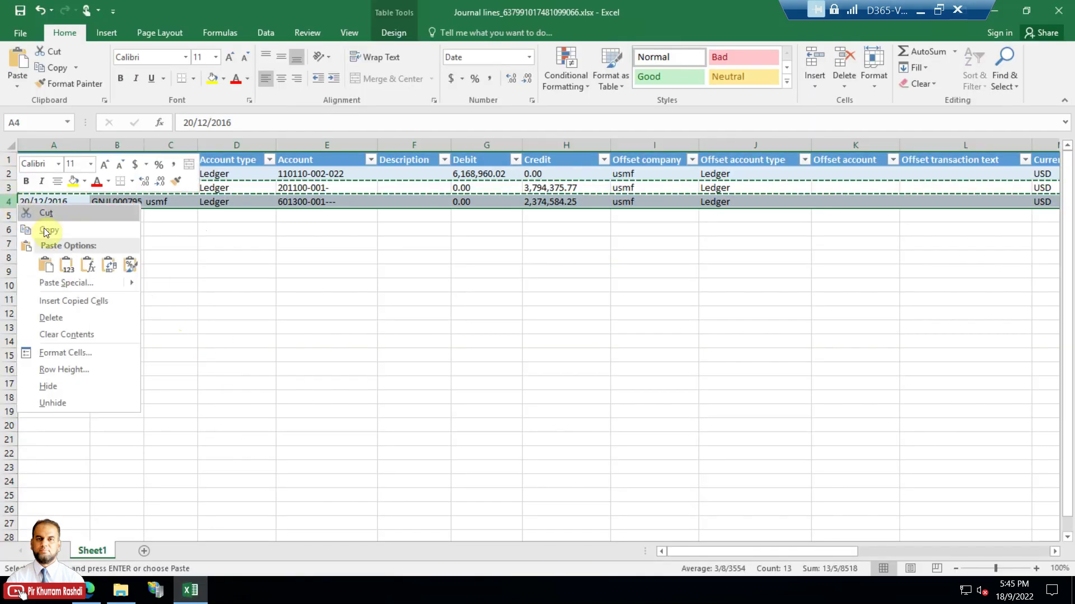
{"action": "left_click", "coordinate": [46, 235]}
{"action": "left_click", "coordinate": [157, 591]}
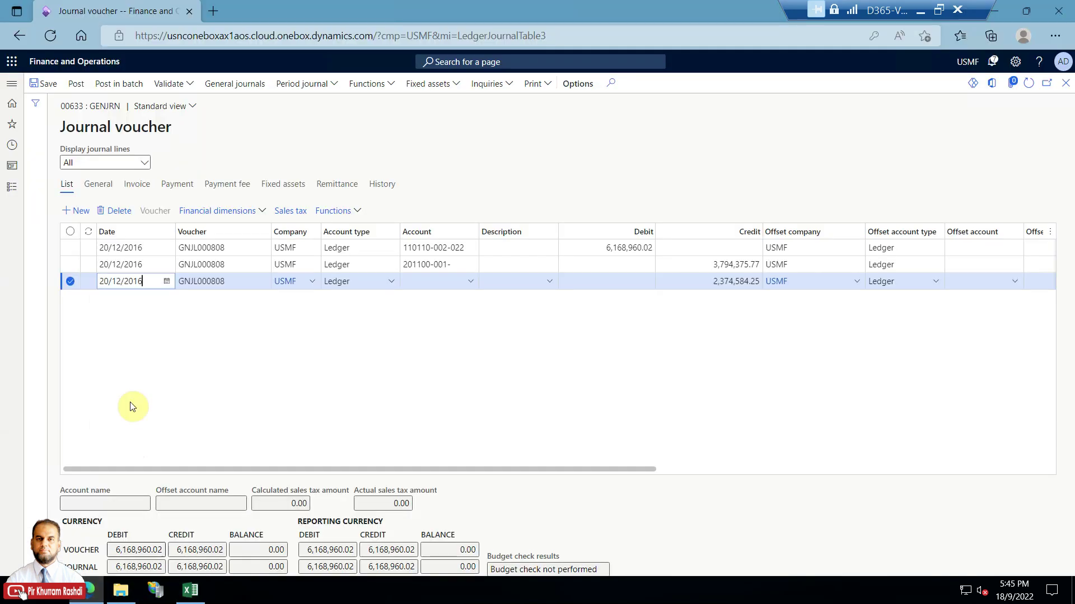
- Paste it onto line 3's Date cell and save, leaving the journal amount unchanged
{"action": "right_click", "coordinate": [133, 281]}
{"action": "left_click", "coordinate": [175, 343]}
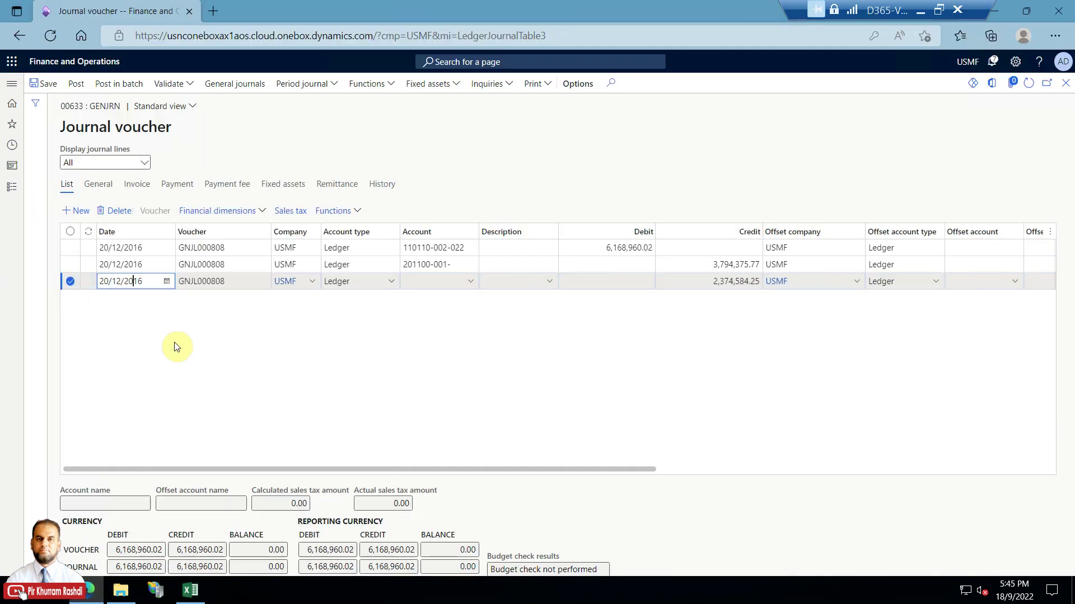
{"action": "left_click", "coordinate": [572, 195]}
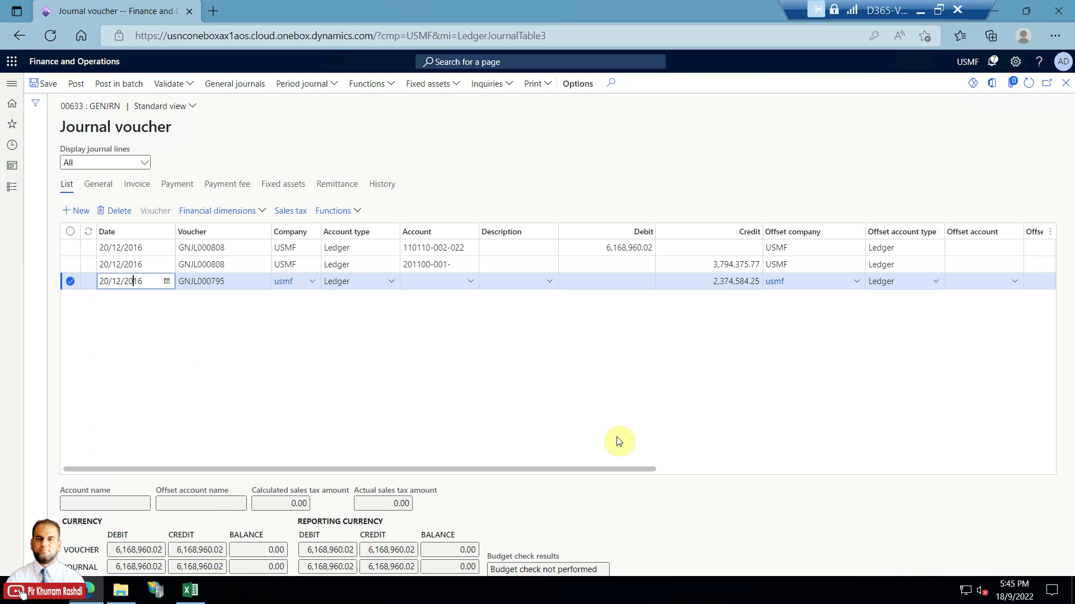
{"action": "left_click", "coordinate": [697, 299]}
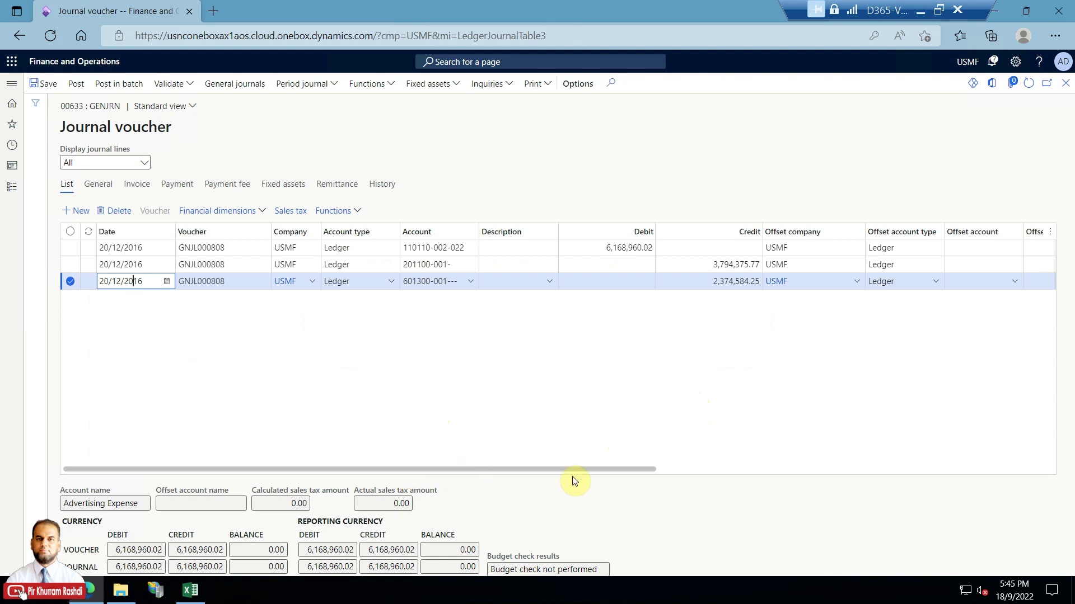
{"action": "left_click_drag", "start_coordinate": [618, 471], "coordinate": [792, 471]}
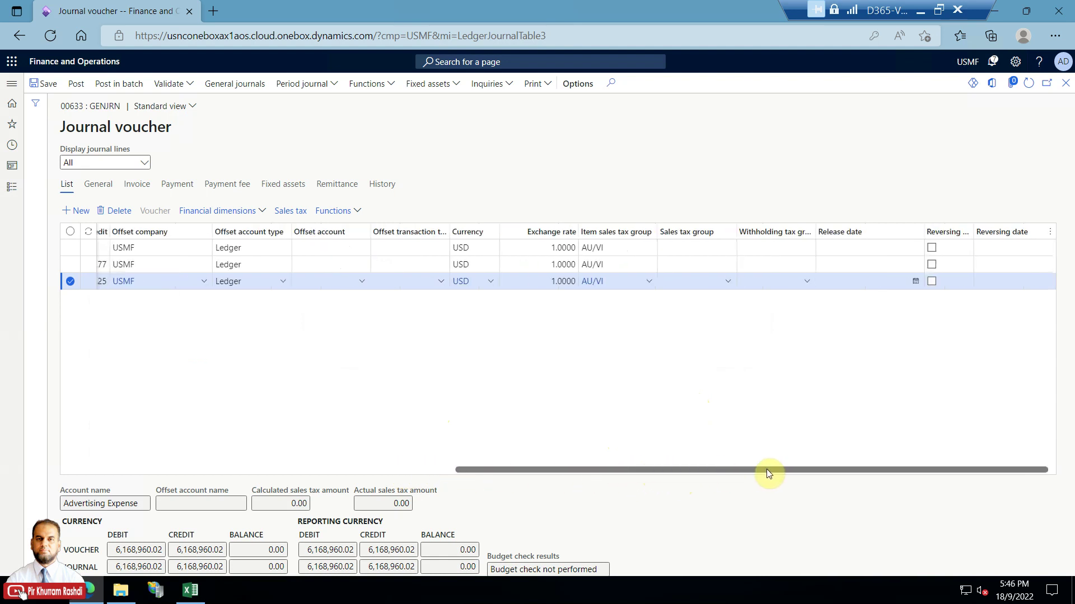
{"action": "left_click_drag", "start_coordinate": [792, 469], "coordinate": [219, 471]}
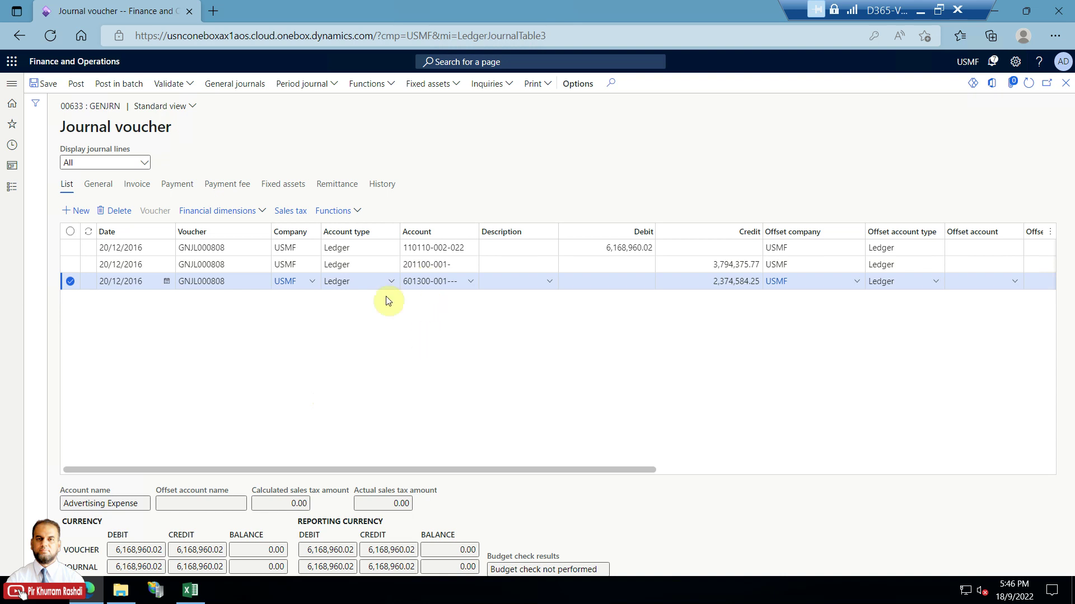
- Validate journal 00633, confirm the 'Journal is OK.' message, and show the Modules list
{"action": "left_click", "coordinate": [190, 85]}
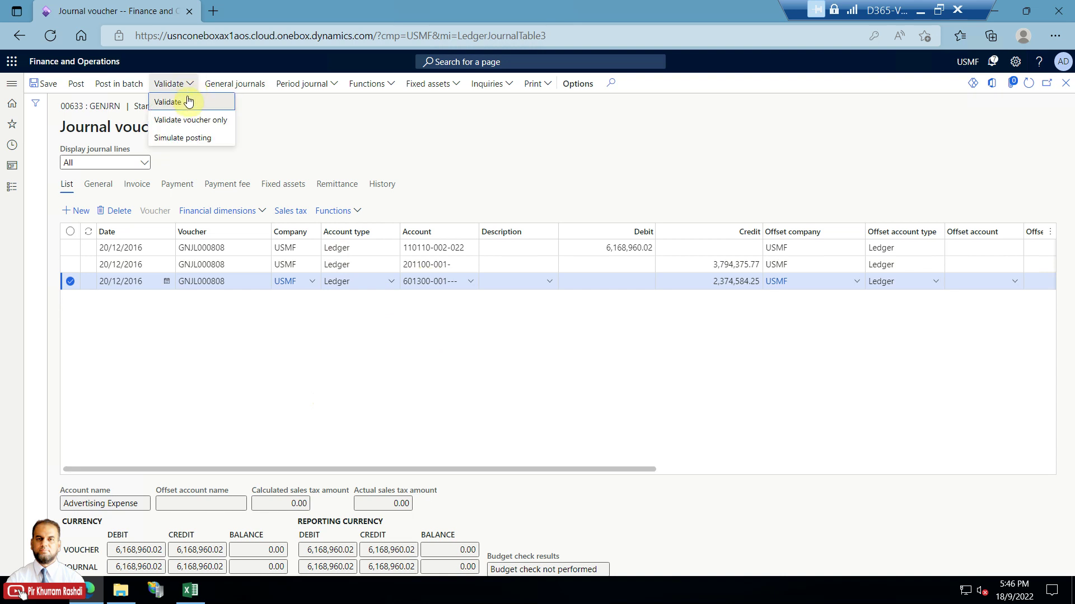
{"action": "left_click", "coordinate": [187, 106]}
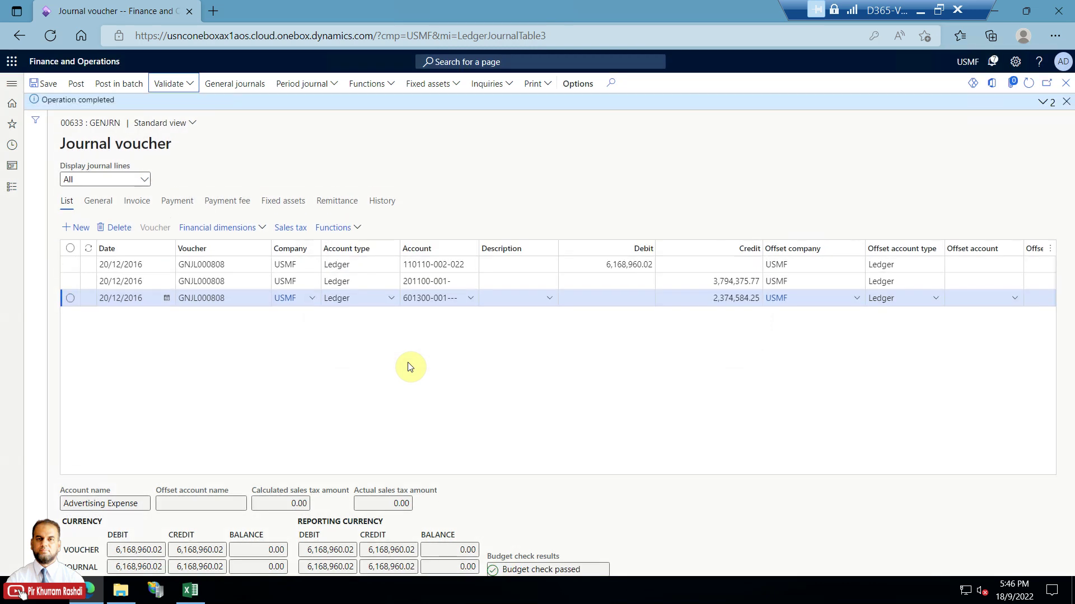
{"action": "left_click", "coordinate": [1041, 103]}
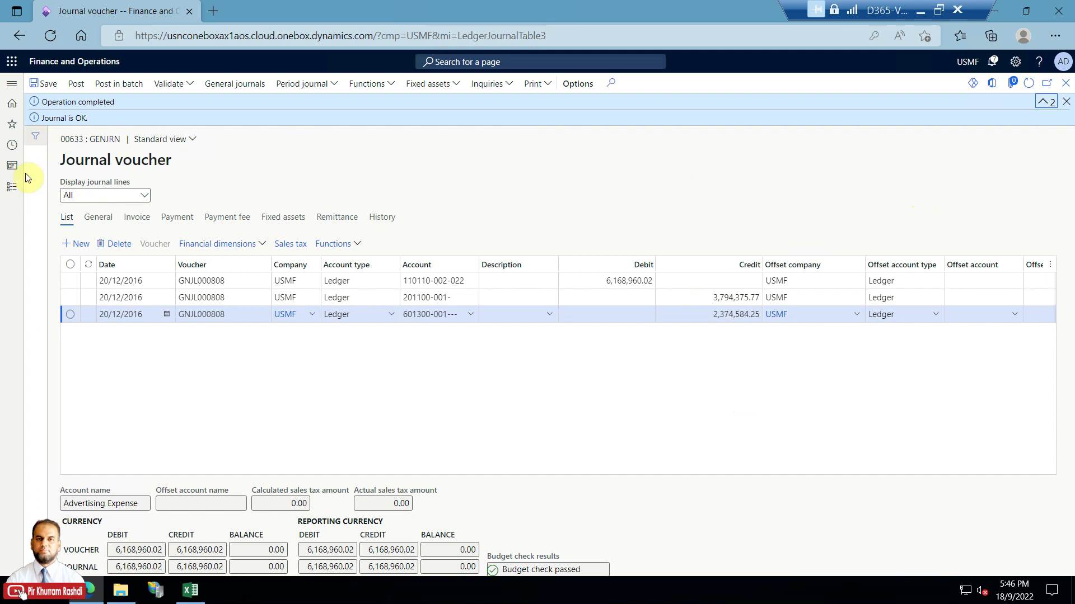
{"action": "left_click", "coordinate": [11, 187]}
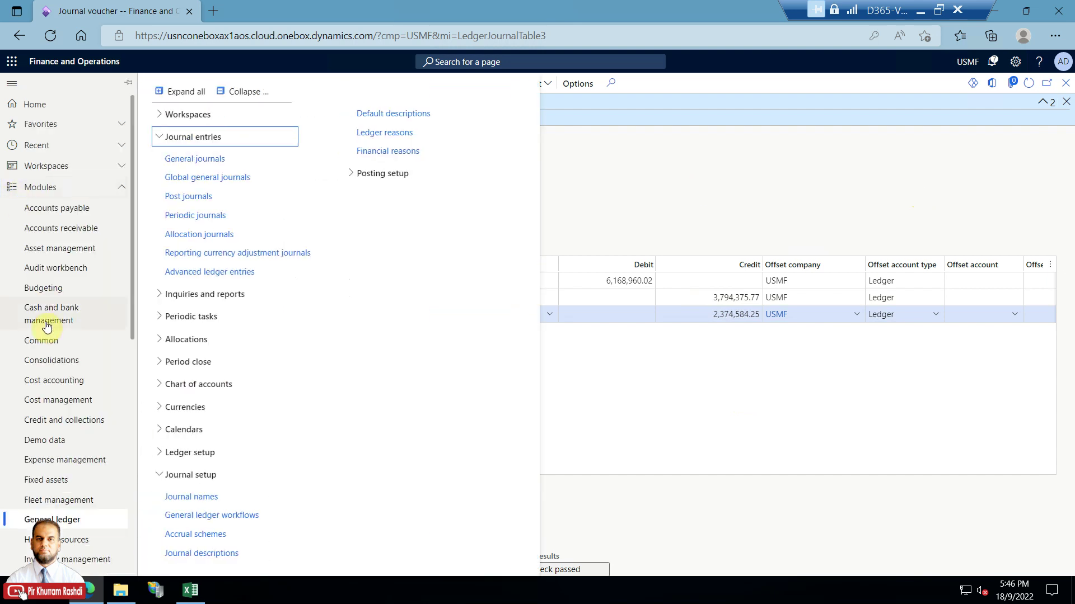
{"action": "scroll", "coordinate": [49, 324], "scroll_direction": "down", "scroll_amount": 3}
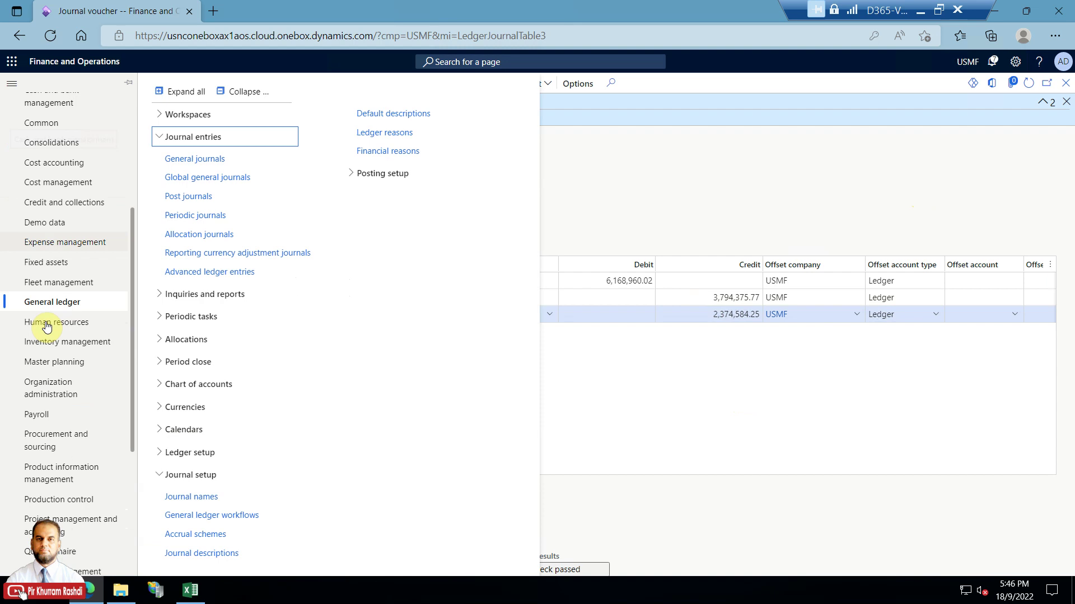
- Open inventory movement journal 00127, then add and delete a blank trial line
{"action": "left_click", "coordinate": [67, 341]}
{"action": "left_click", "coordinate": [195, 206]}
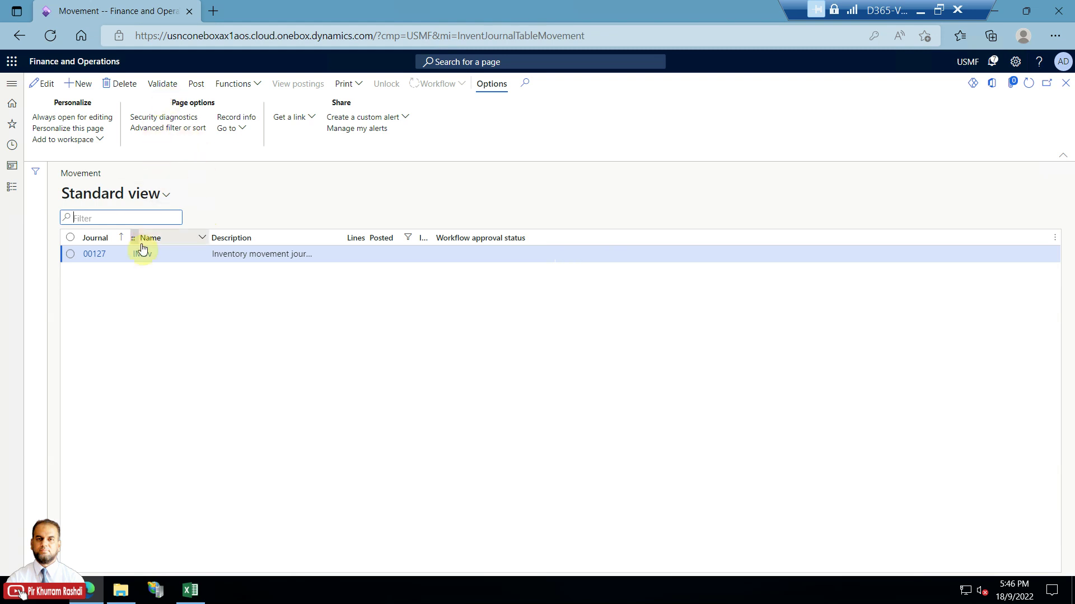
{"action": "left_click", "coordinate": [95, 254]}
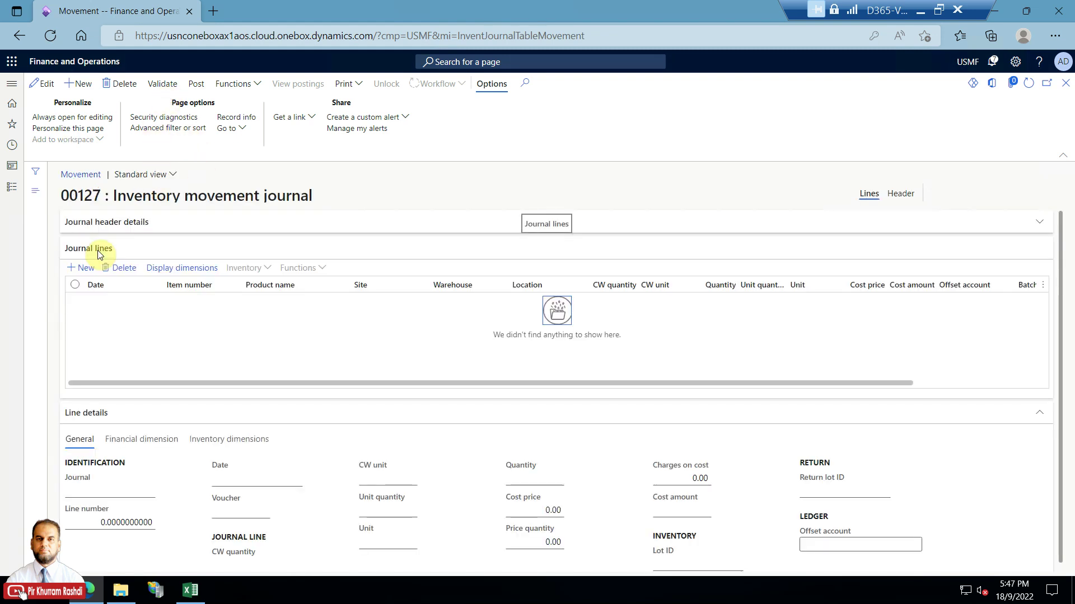
{"action": "left_click", "coordinate": [81, 267]}
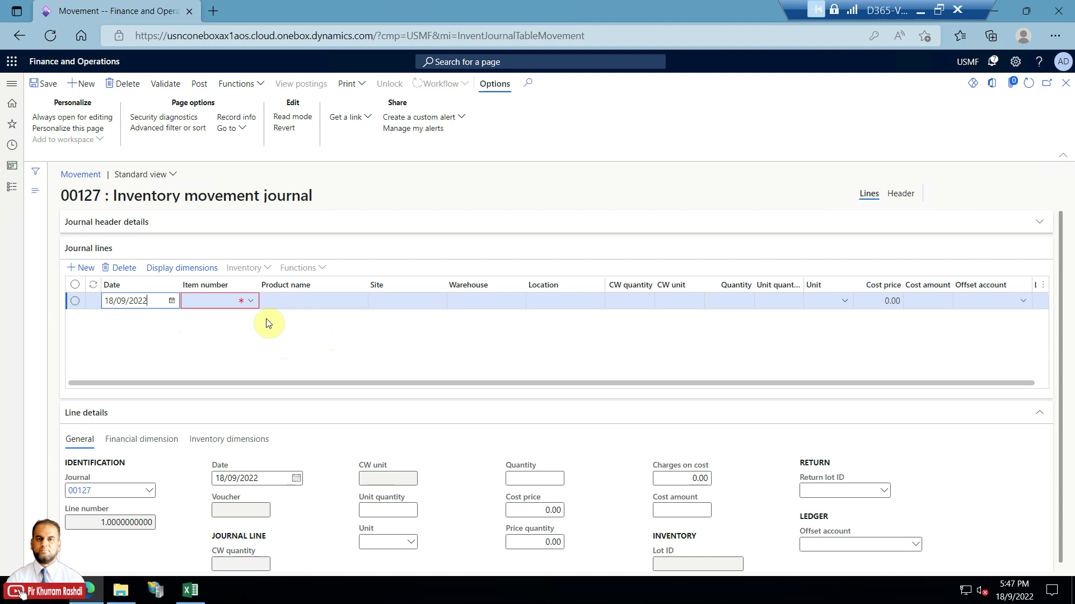
{"action": "left_click", "coordinate": [124, 267]}
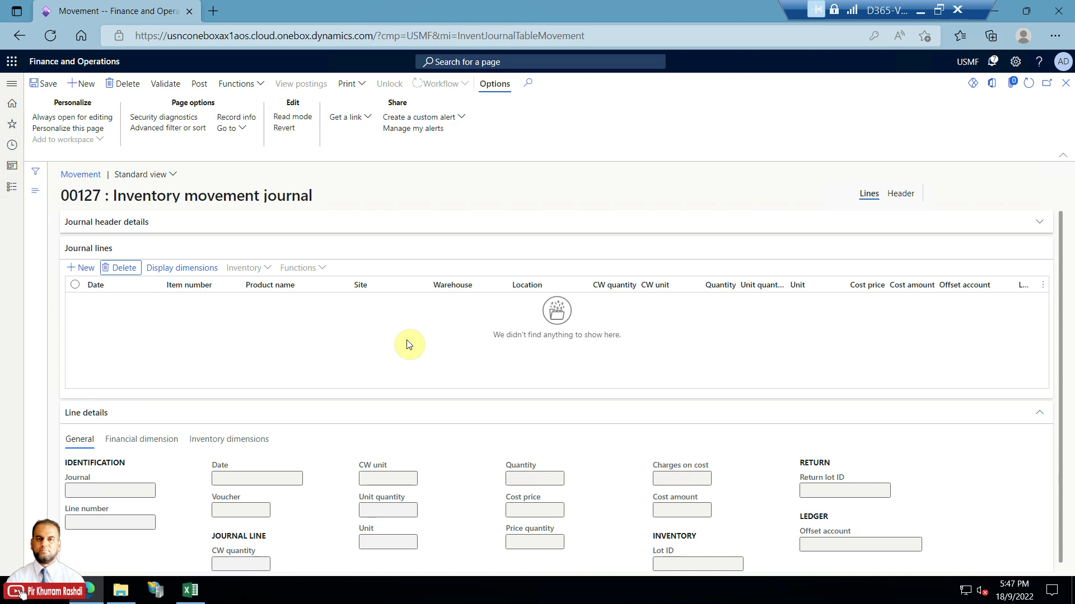
- Deselect the copied row in the Journal lines workbook and return to the empty journal 00127
{"action": "left_click", "coordinate": [190, 590]}
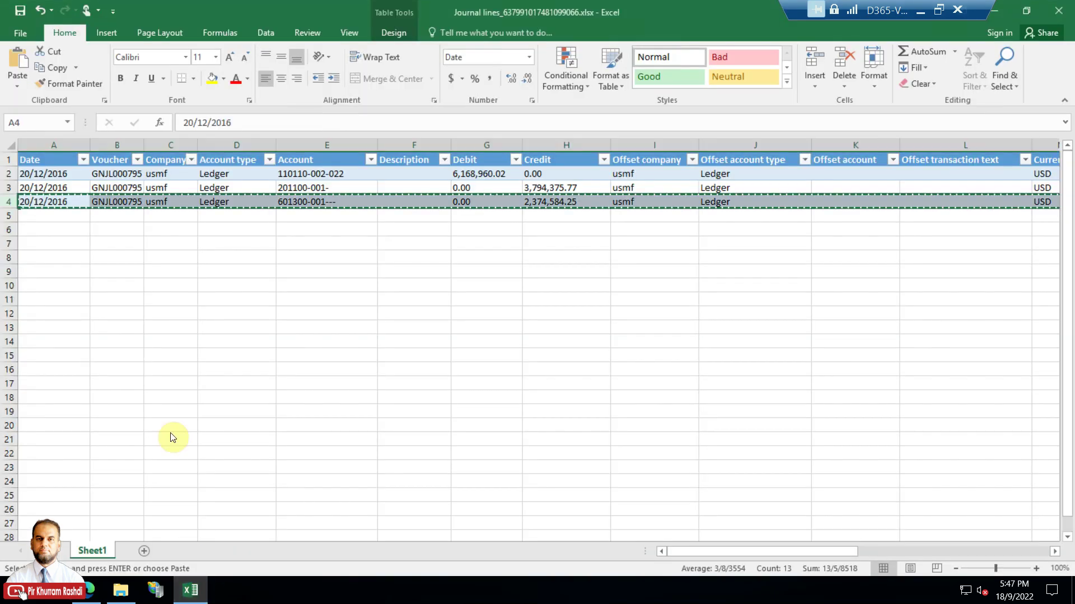
{"action": "left_click", "coordinate": [59, 271]}
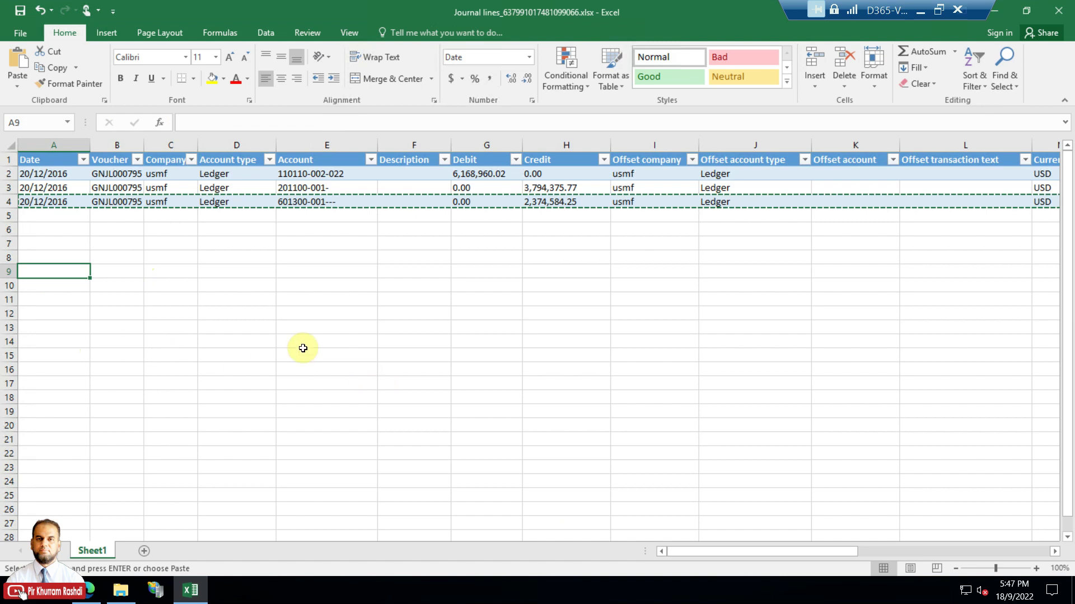
{"action": "left_click", "coordinate": [88, 595]}
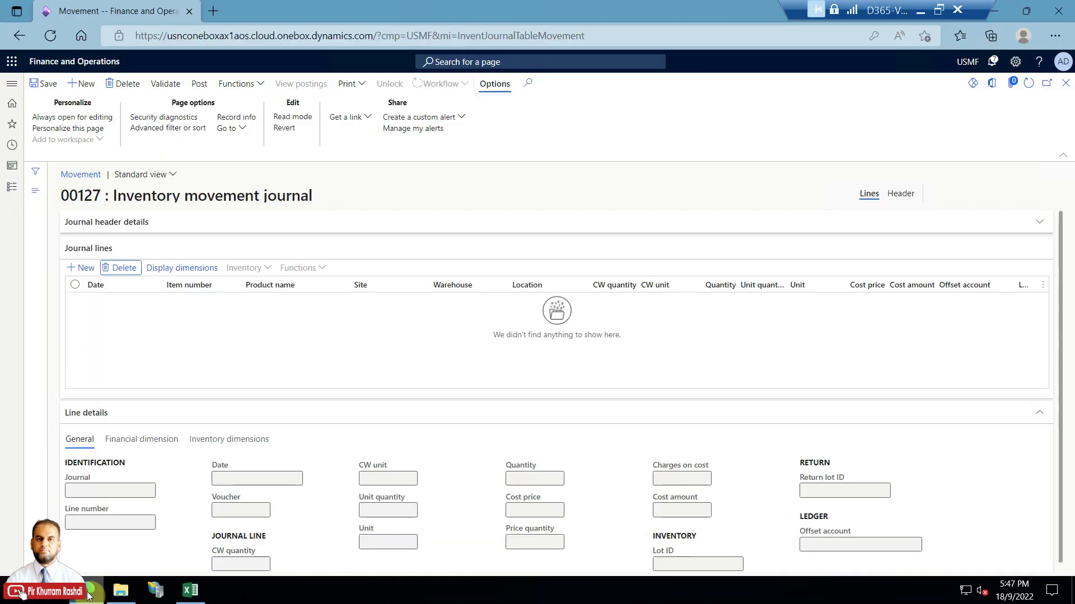